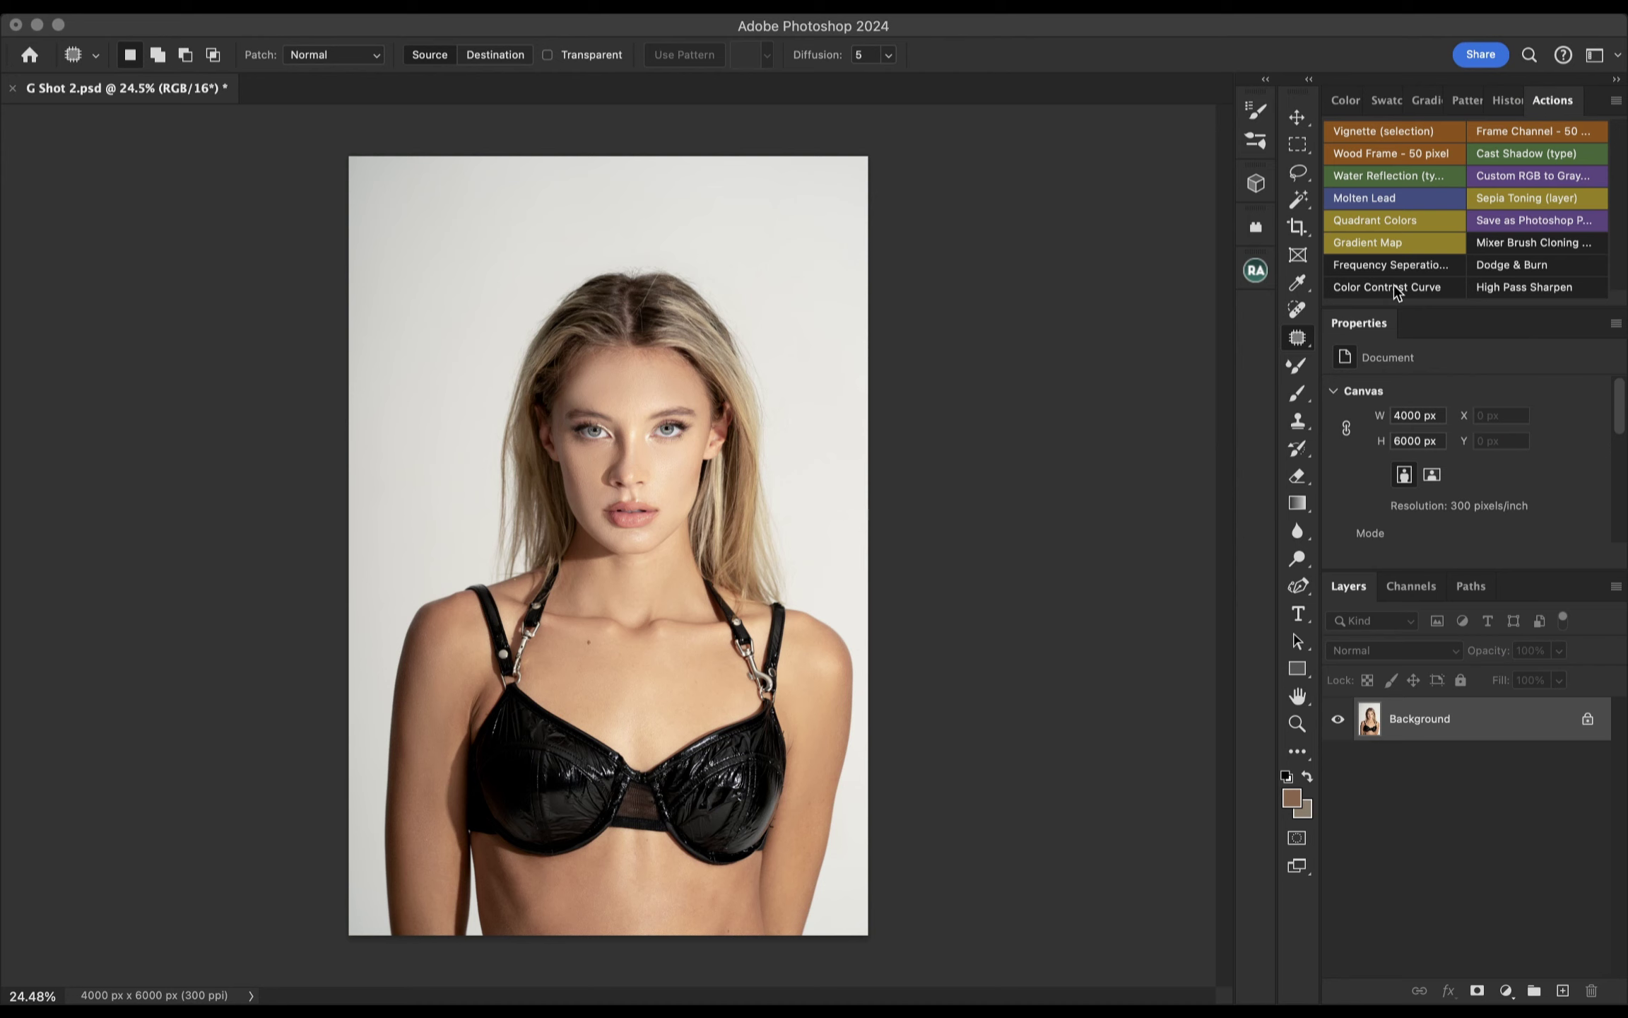
Apply the Color Contrast Curve action and toggle the Curves 1 layer off and on to compare
{"action": "left_click", "coordinate": [1394, 288]}
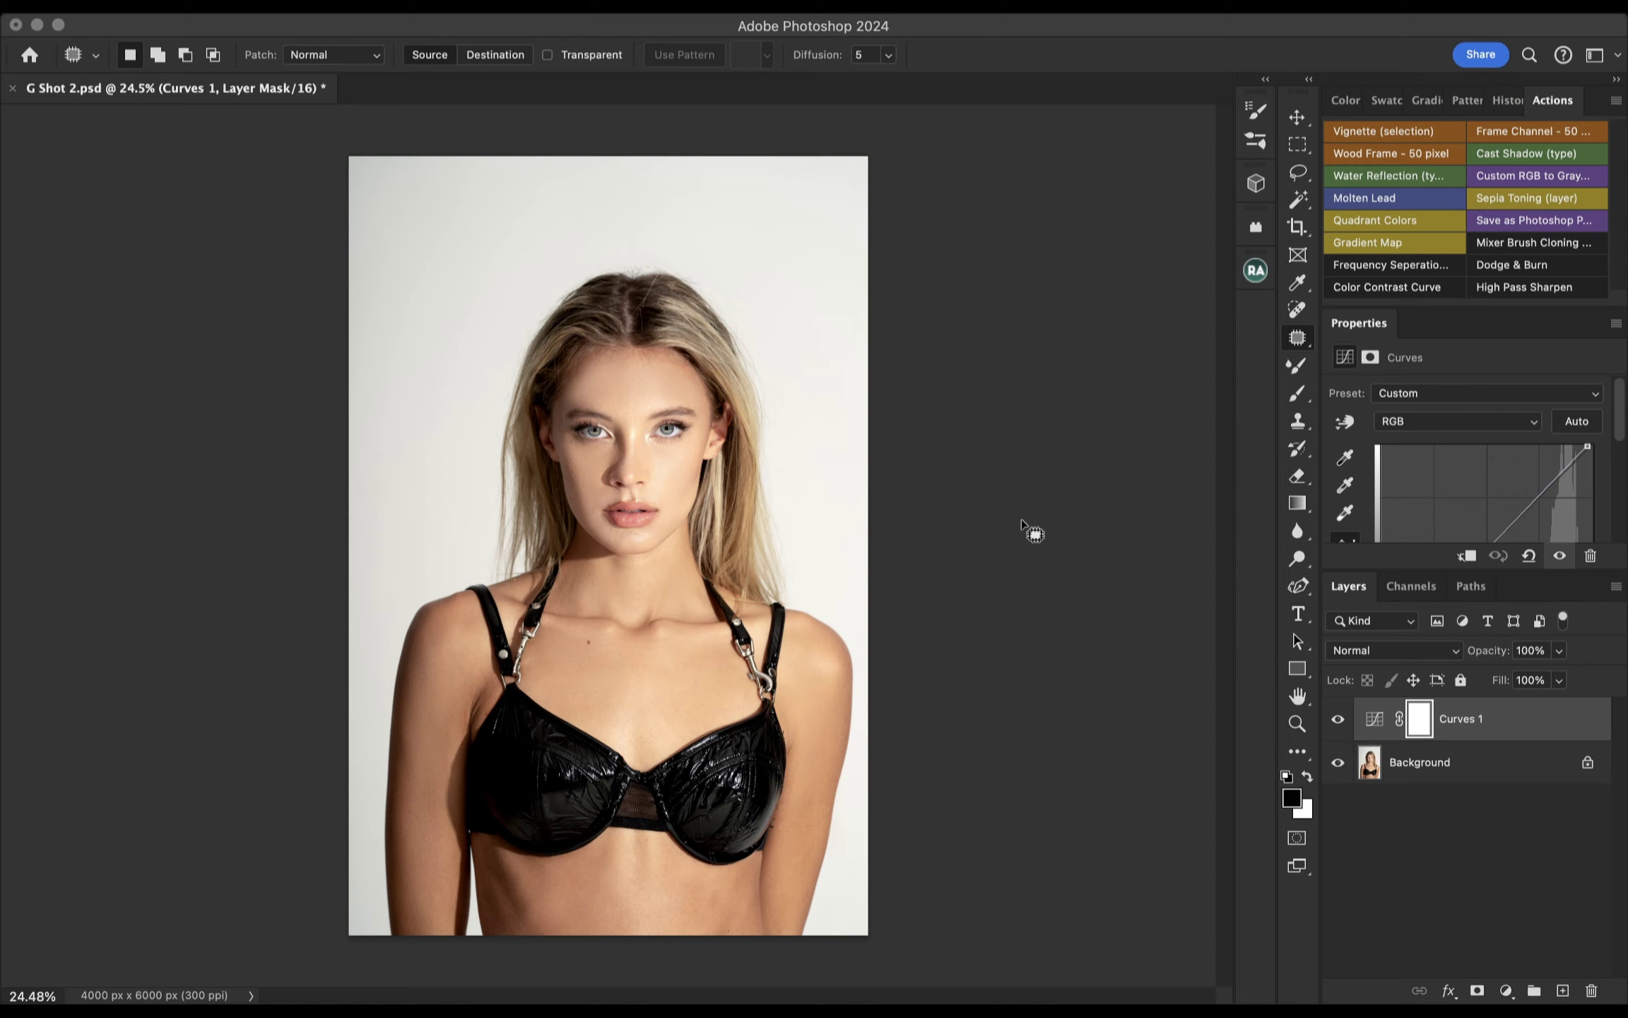
{"action": "left_click", "coordinate": [1337, 721]}
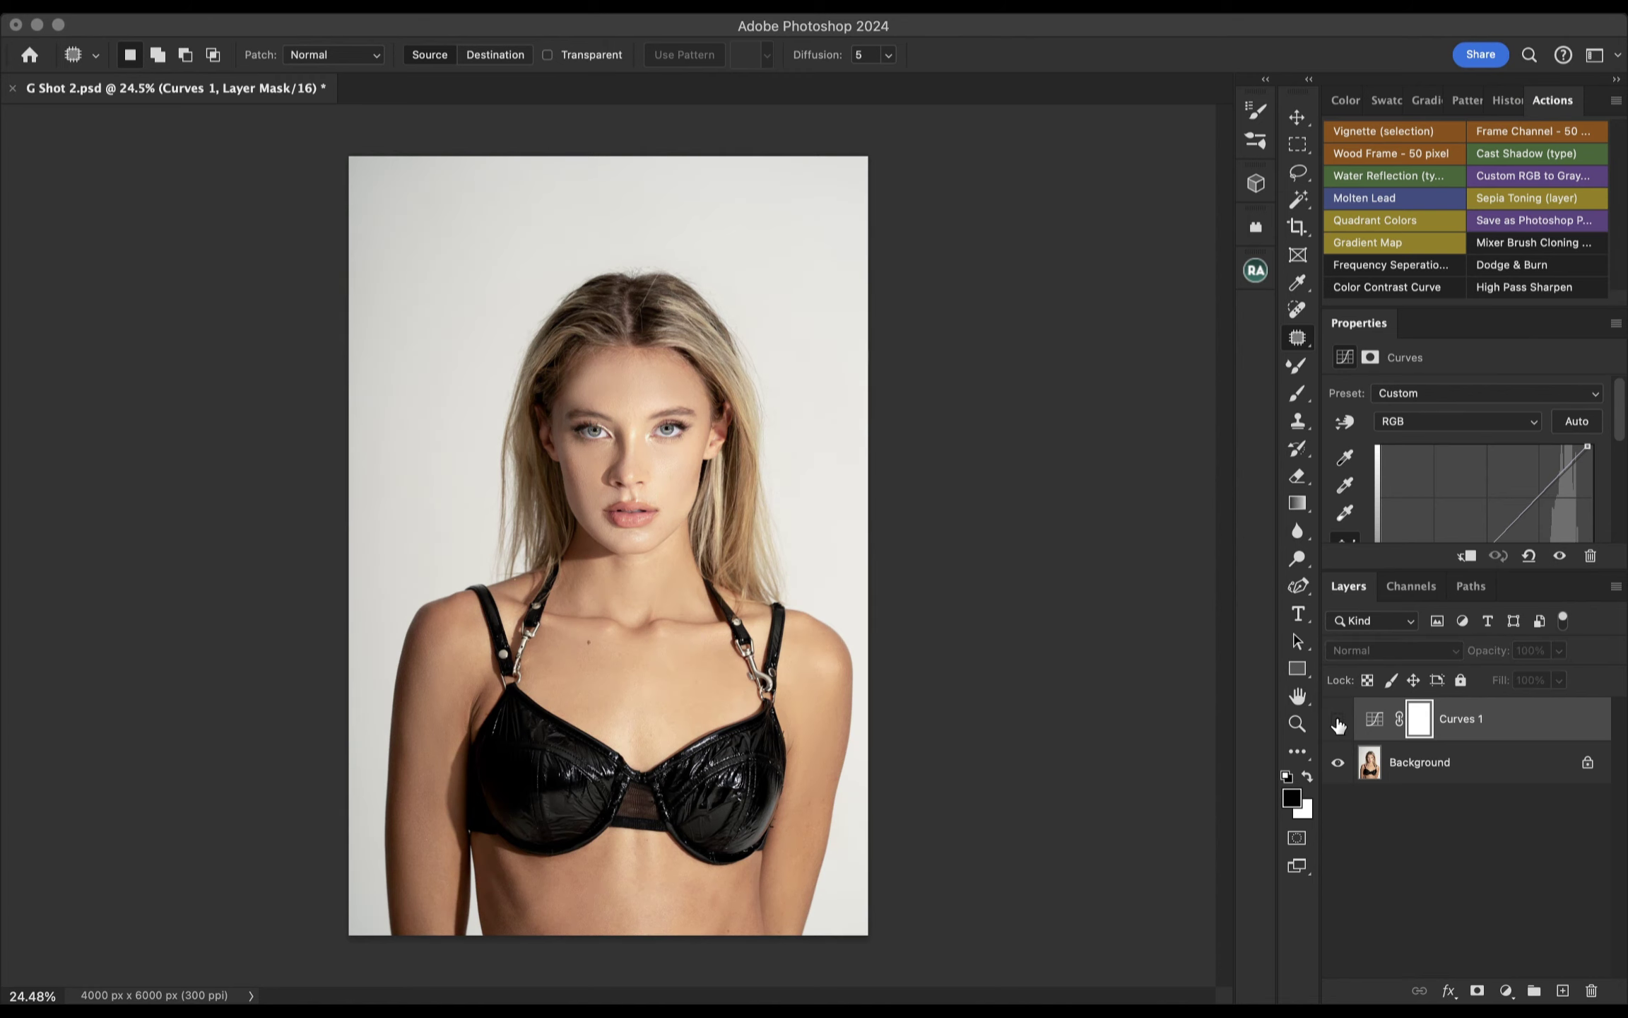
{"action": "left_click", "coordinate": [1338, 720]}
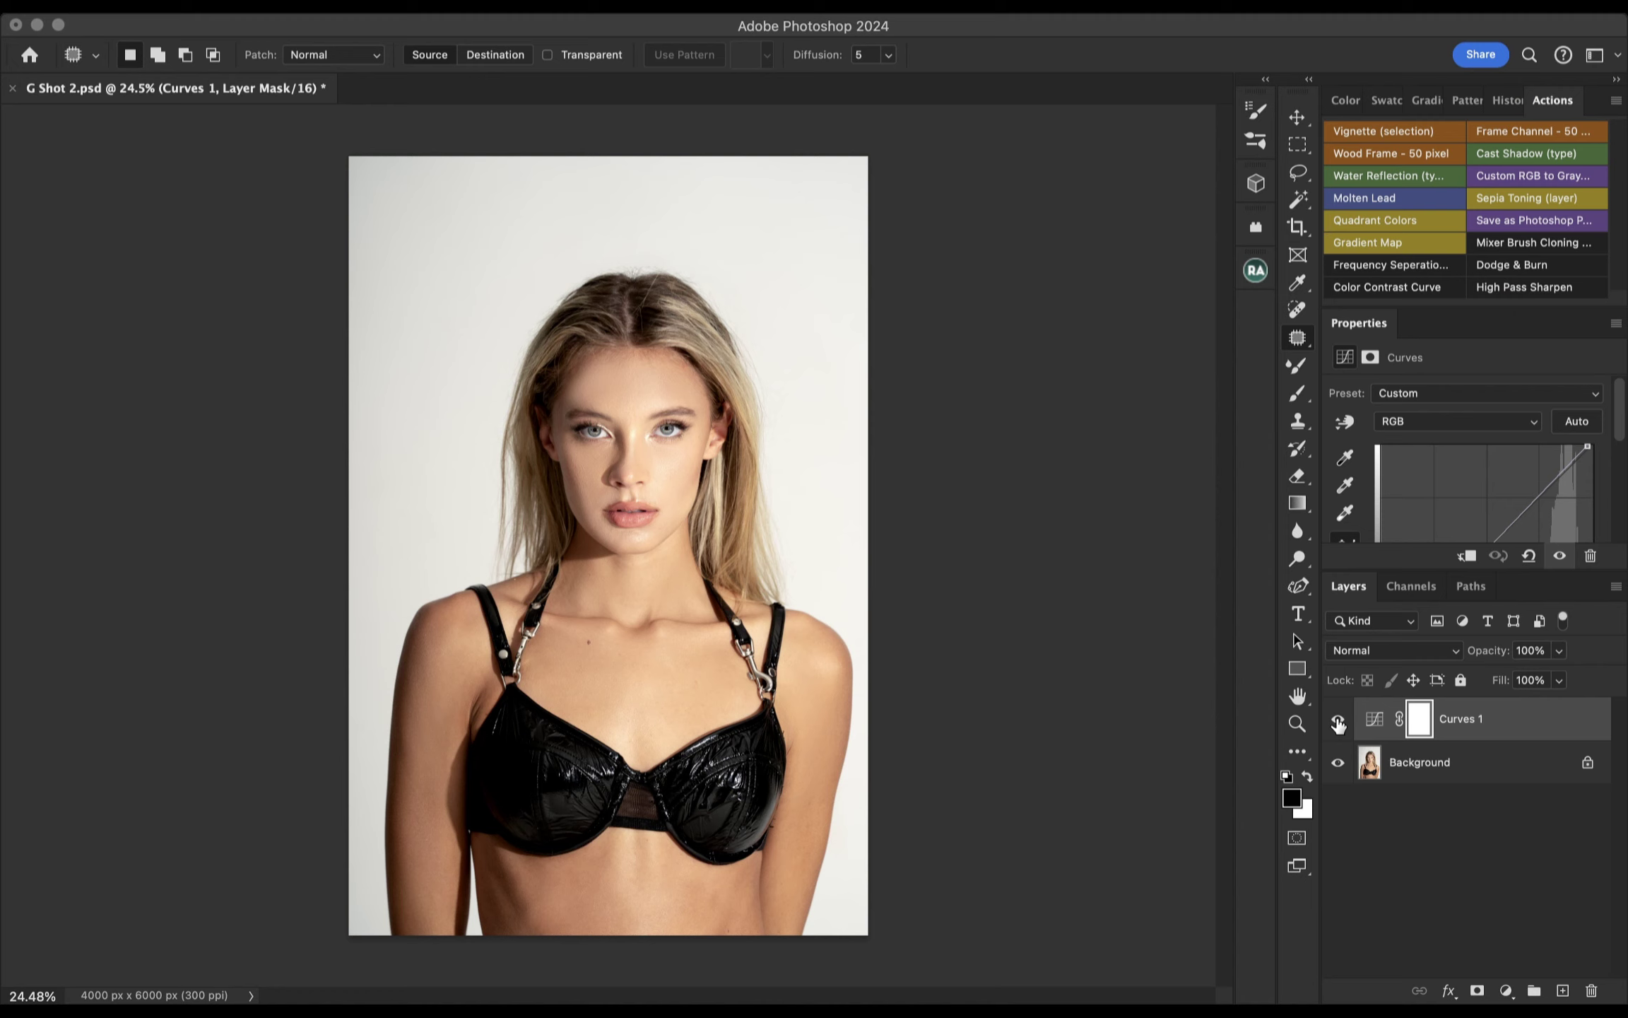
{"action": "left_click", "coordinate": [1338, 721]}
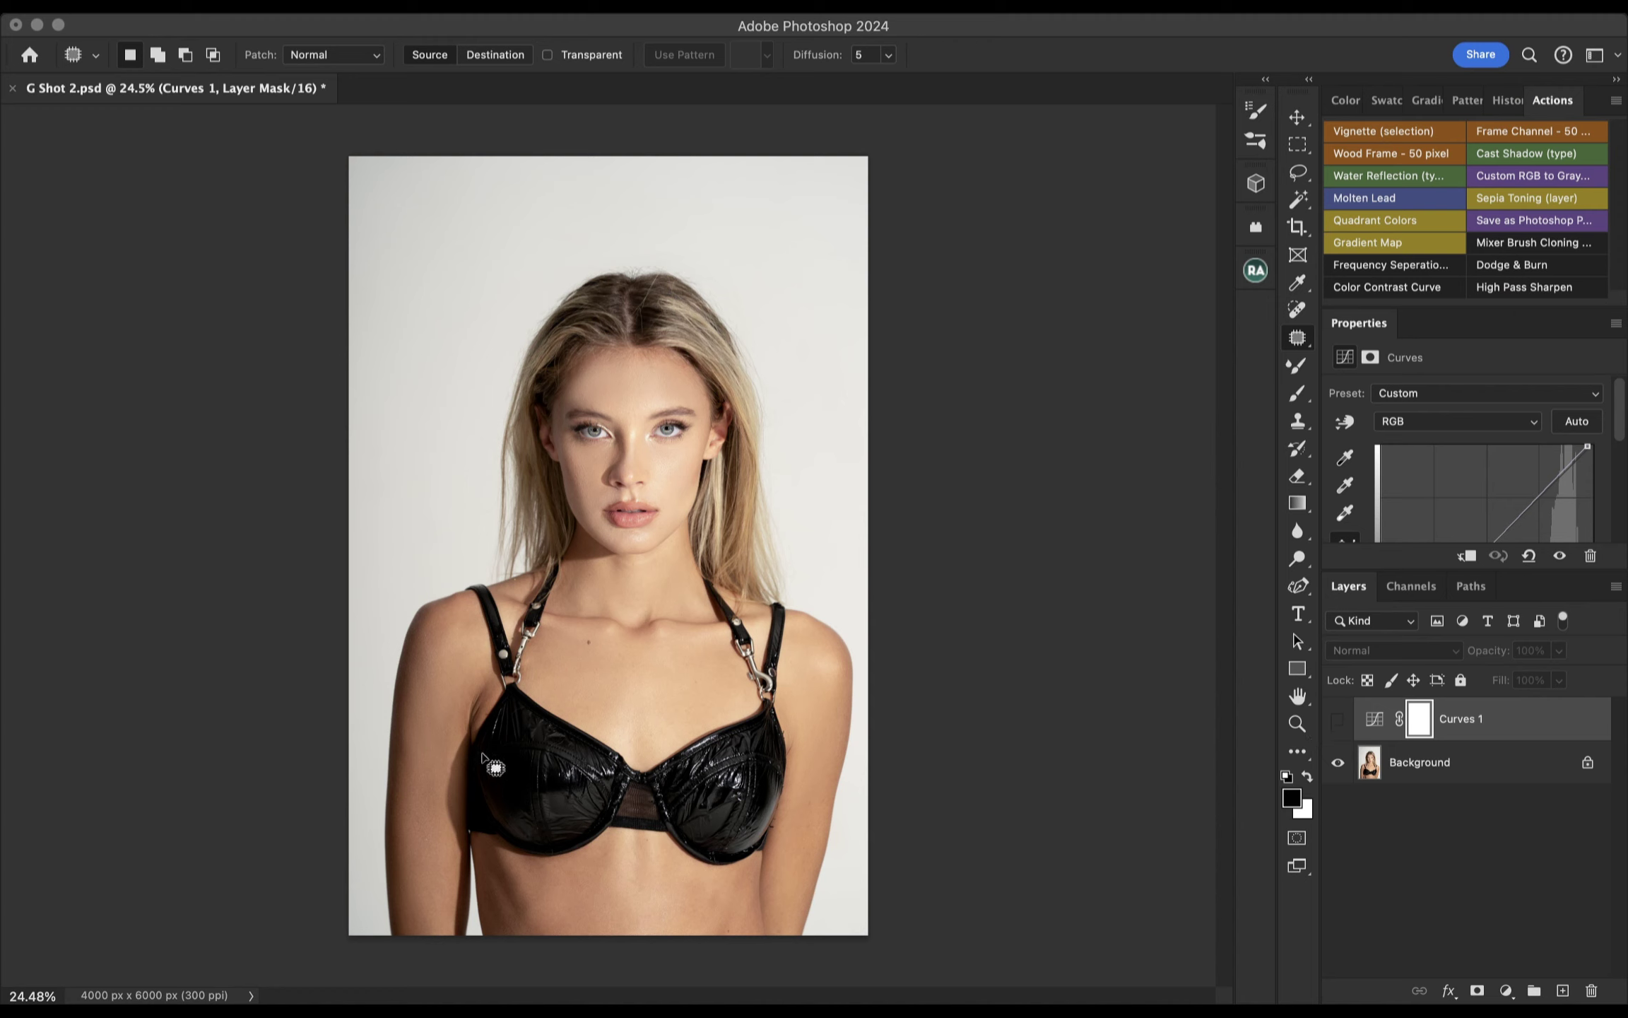
{"action": "left_click", "coordinate": [1336, 719]}
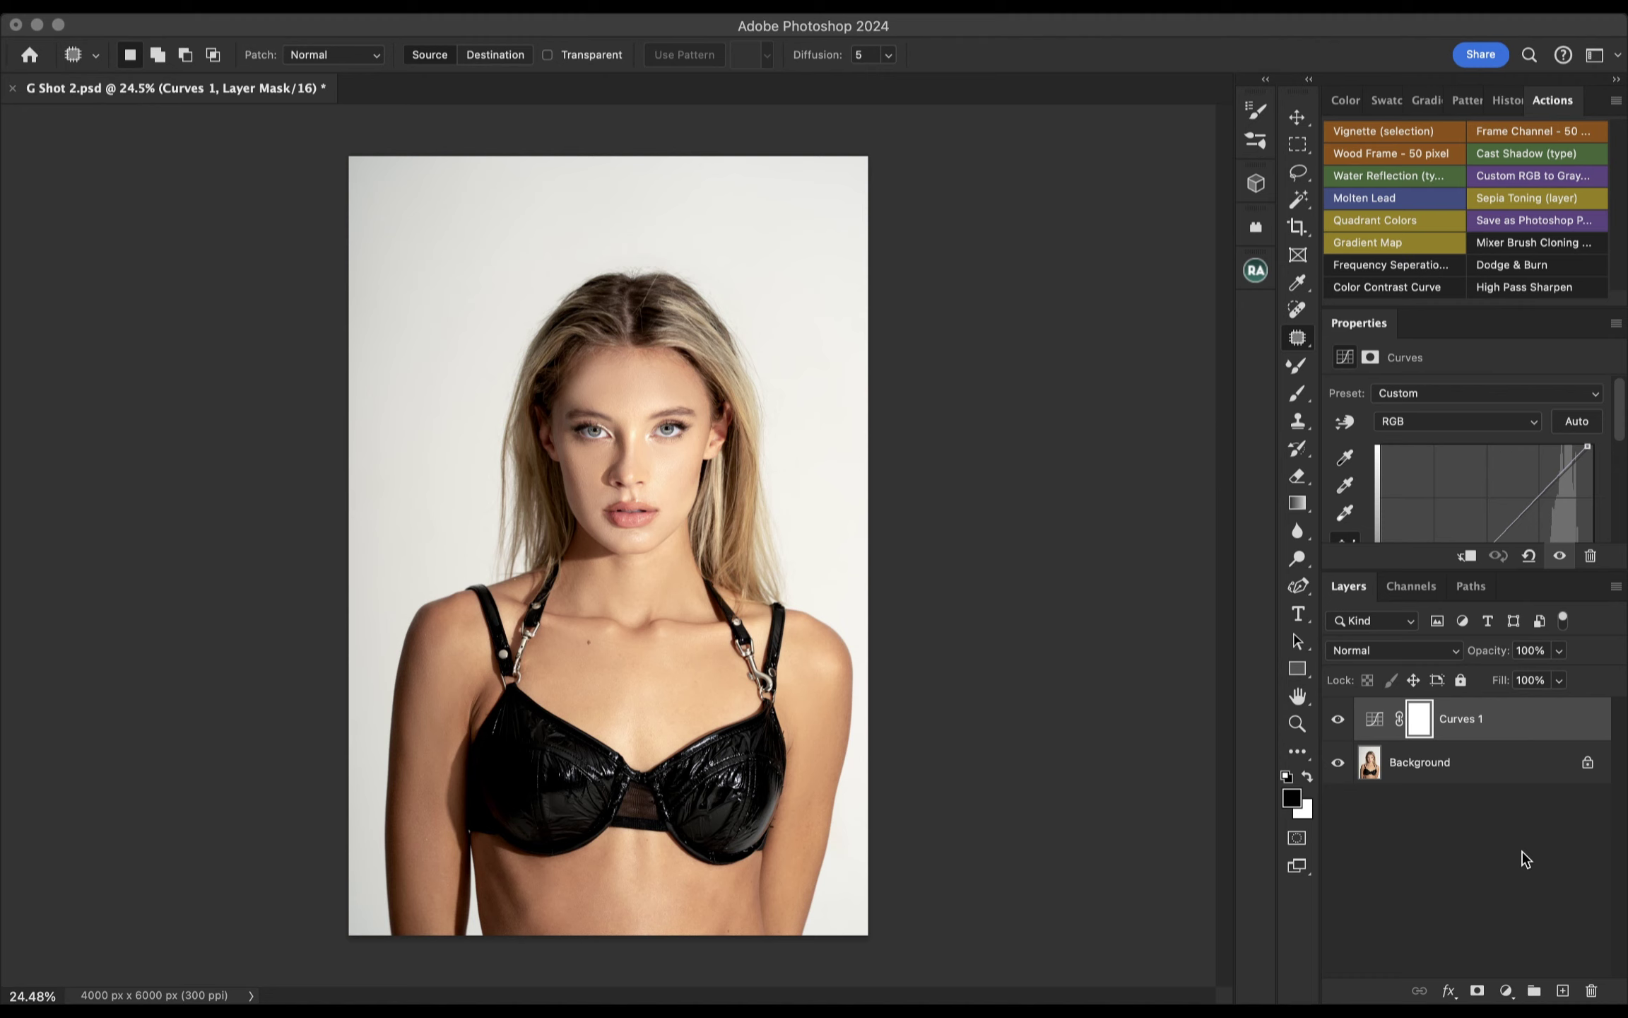
Delete the Curves 1 layer and launch Filter > Camera Raw Filter on the Background
{"action": "key", "text": "Delete"}
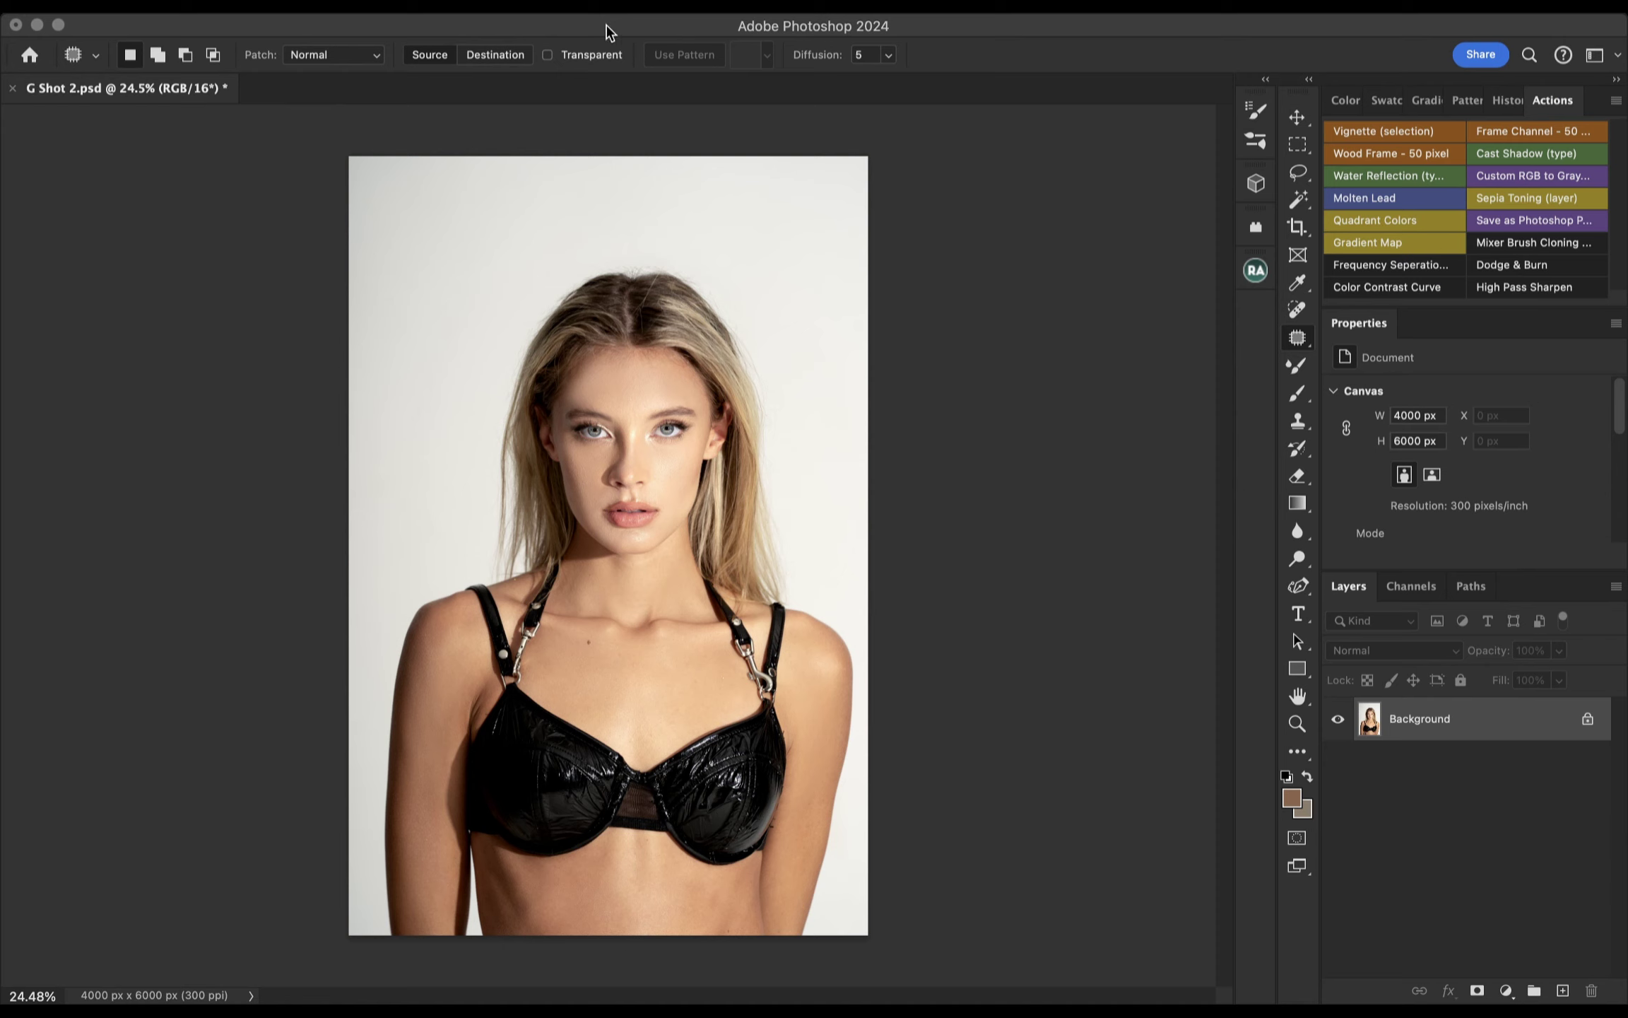
{"action": "left_click", "coordinate": [622, 2]}
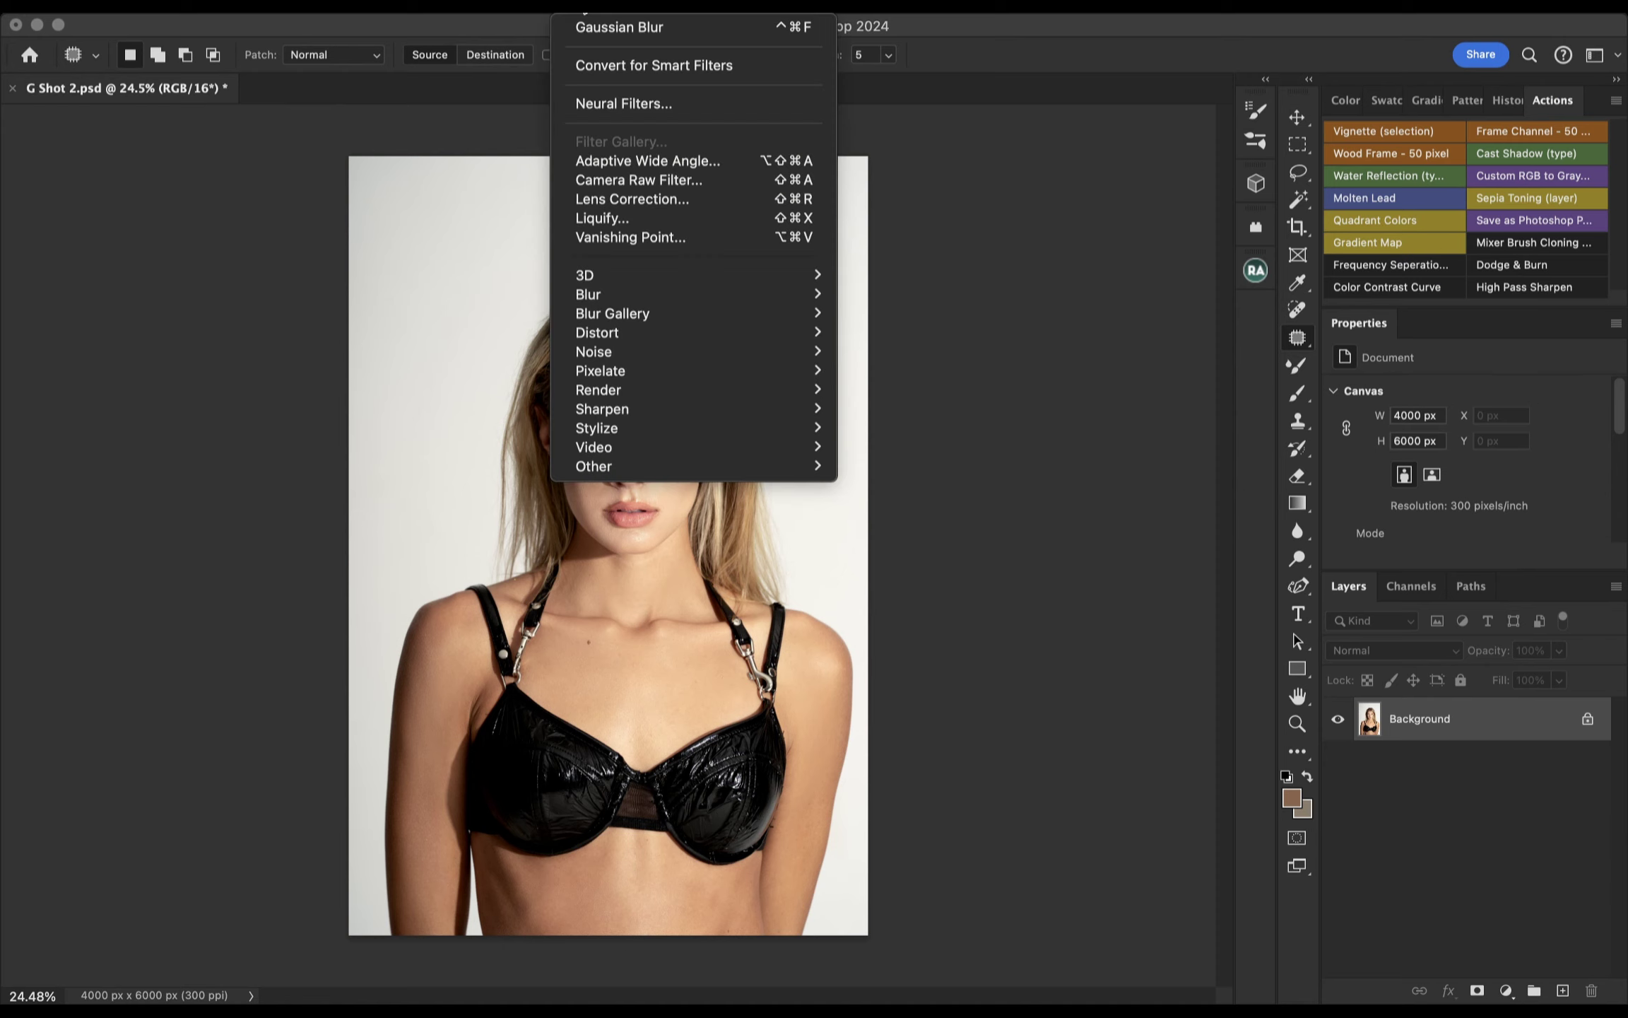
{"action": "left_click", "coordinate": [656, 187]}
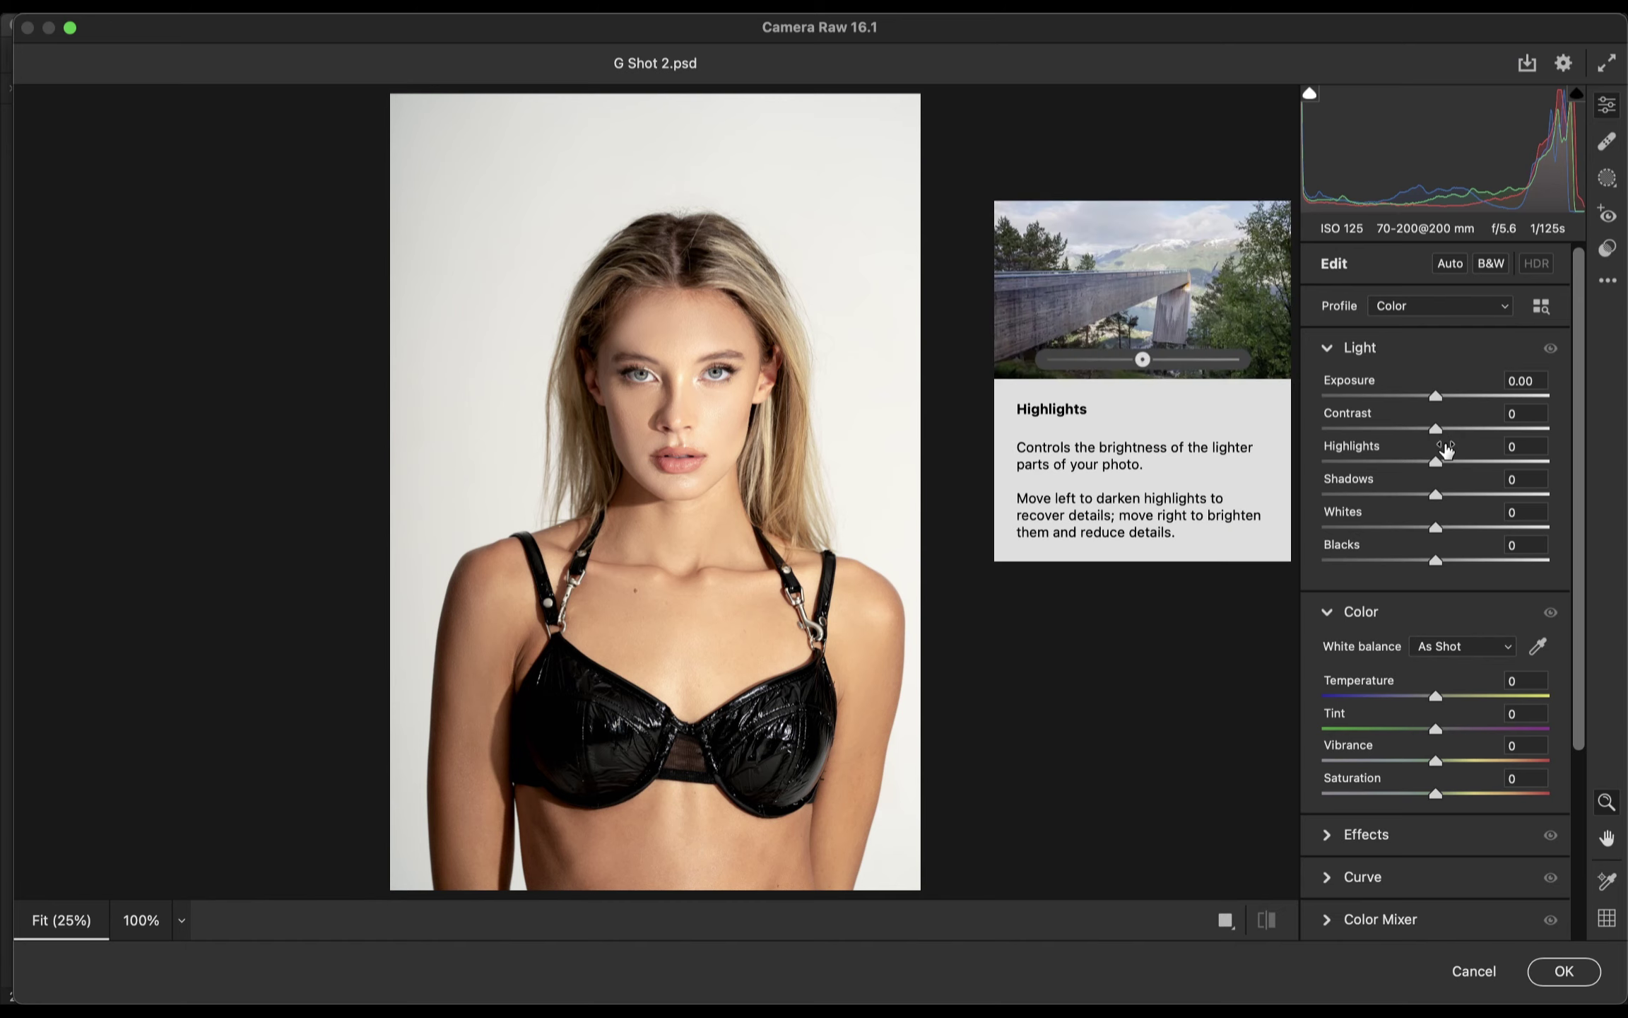
Apply the saved Light settings: Exposure -0.15, Contrast -4, Highlights -6, Shadows +9, Whites -4, Blacks +22
{"action": "key", "text": "super+u"}
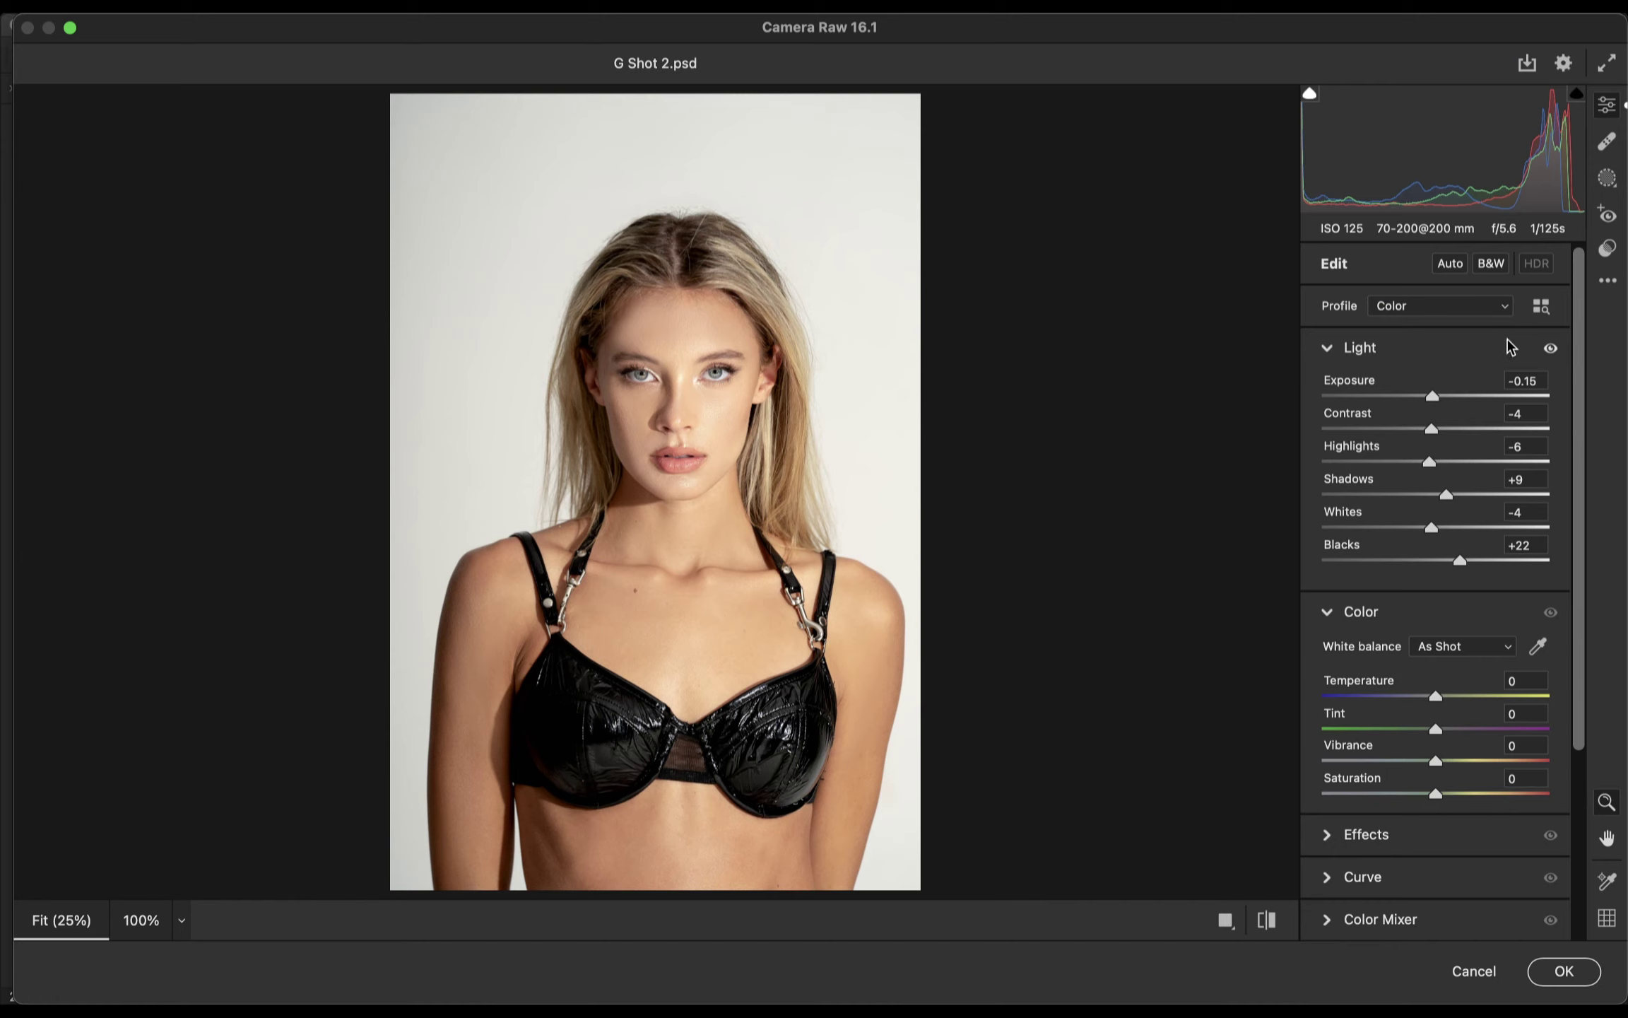
{"action": "left_click", "coordinate": [1551, 348]}
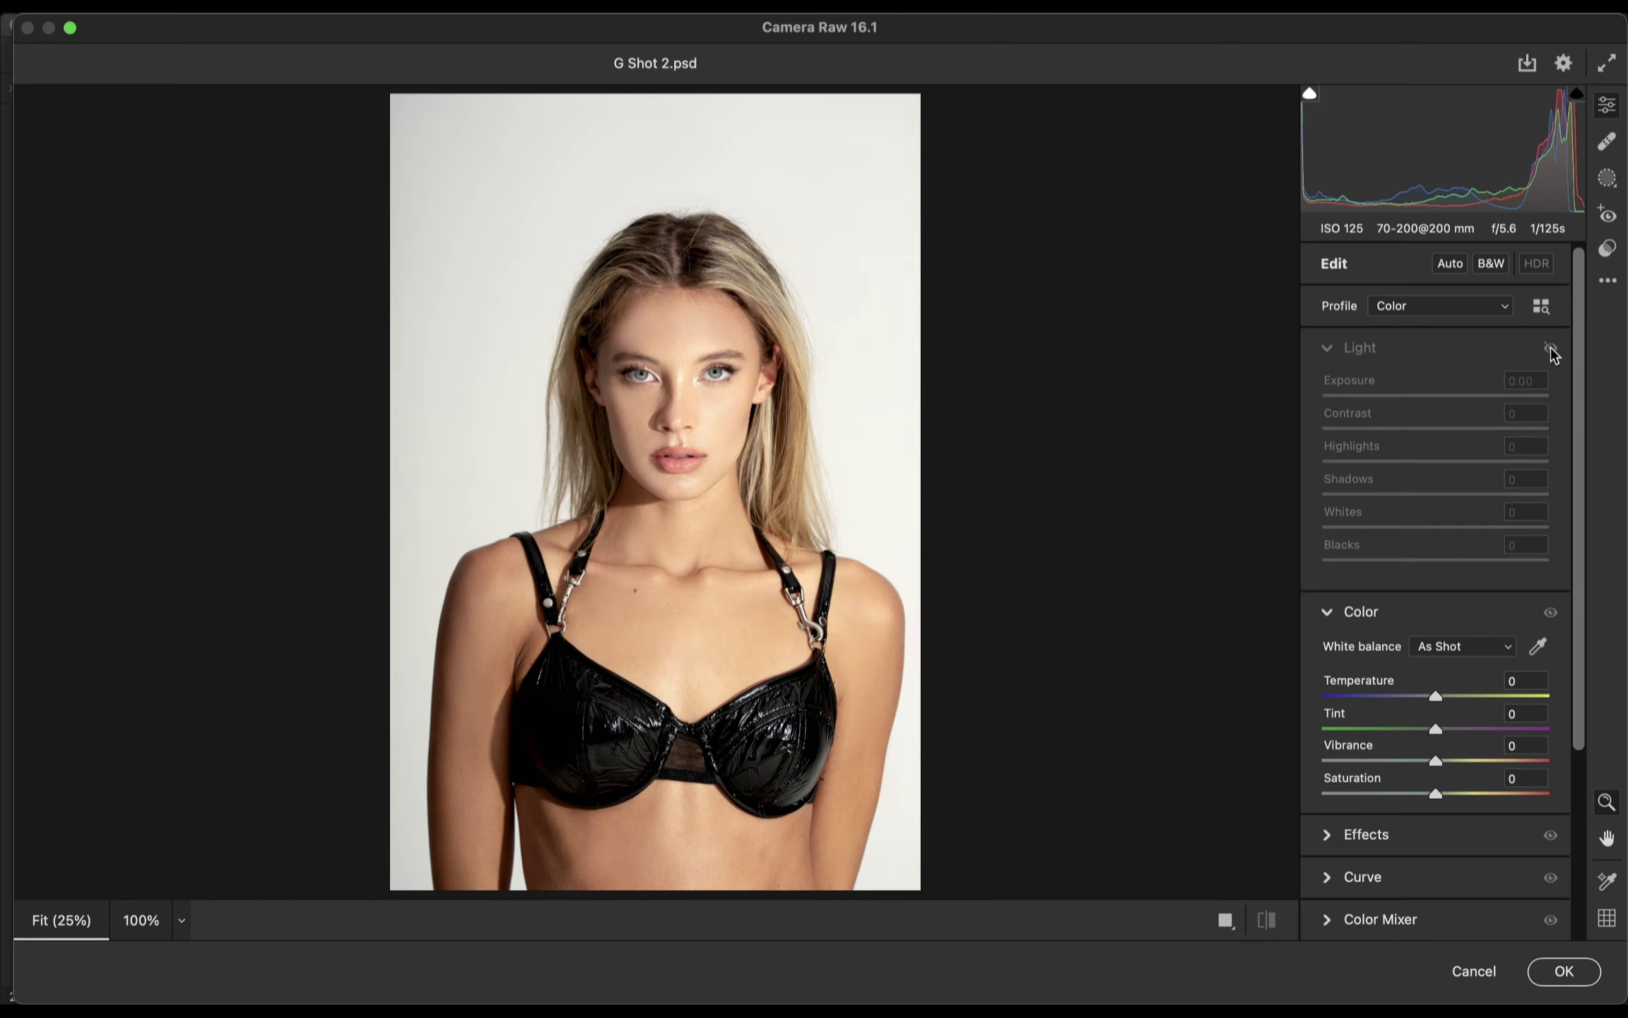
{"action": "left_click", "coordinate": [1550, 348]}
{"action": "left_click", "coordinate": [1551, 349]}
{"action": "left_click", "coordinate": [1550, 348]}
{"action": "left_click", "coordinate": [1550, 349]}
{"action": "left_click", "coordinate": [1550, 348]}
{"action": "left_click", "coordinate": [1550, 348]}
{"action": "left_click", "coordinate": [1551, 348]}
{"action": "left_click", "coordinate": [1550, 348]}
{"action": "left_click", "coordinate": [1550, 348]}
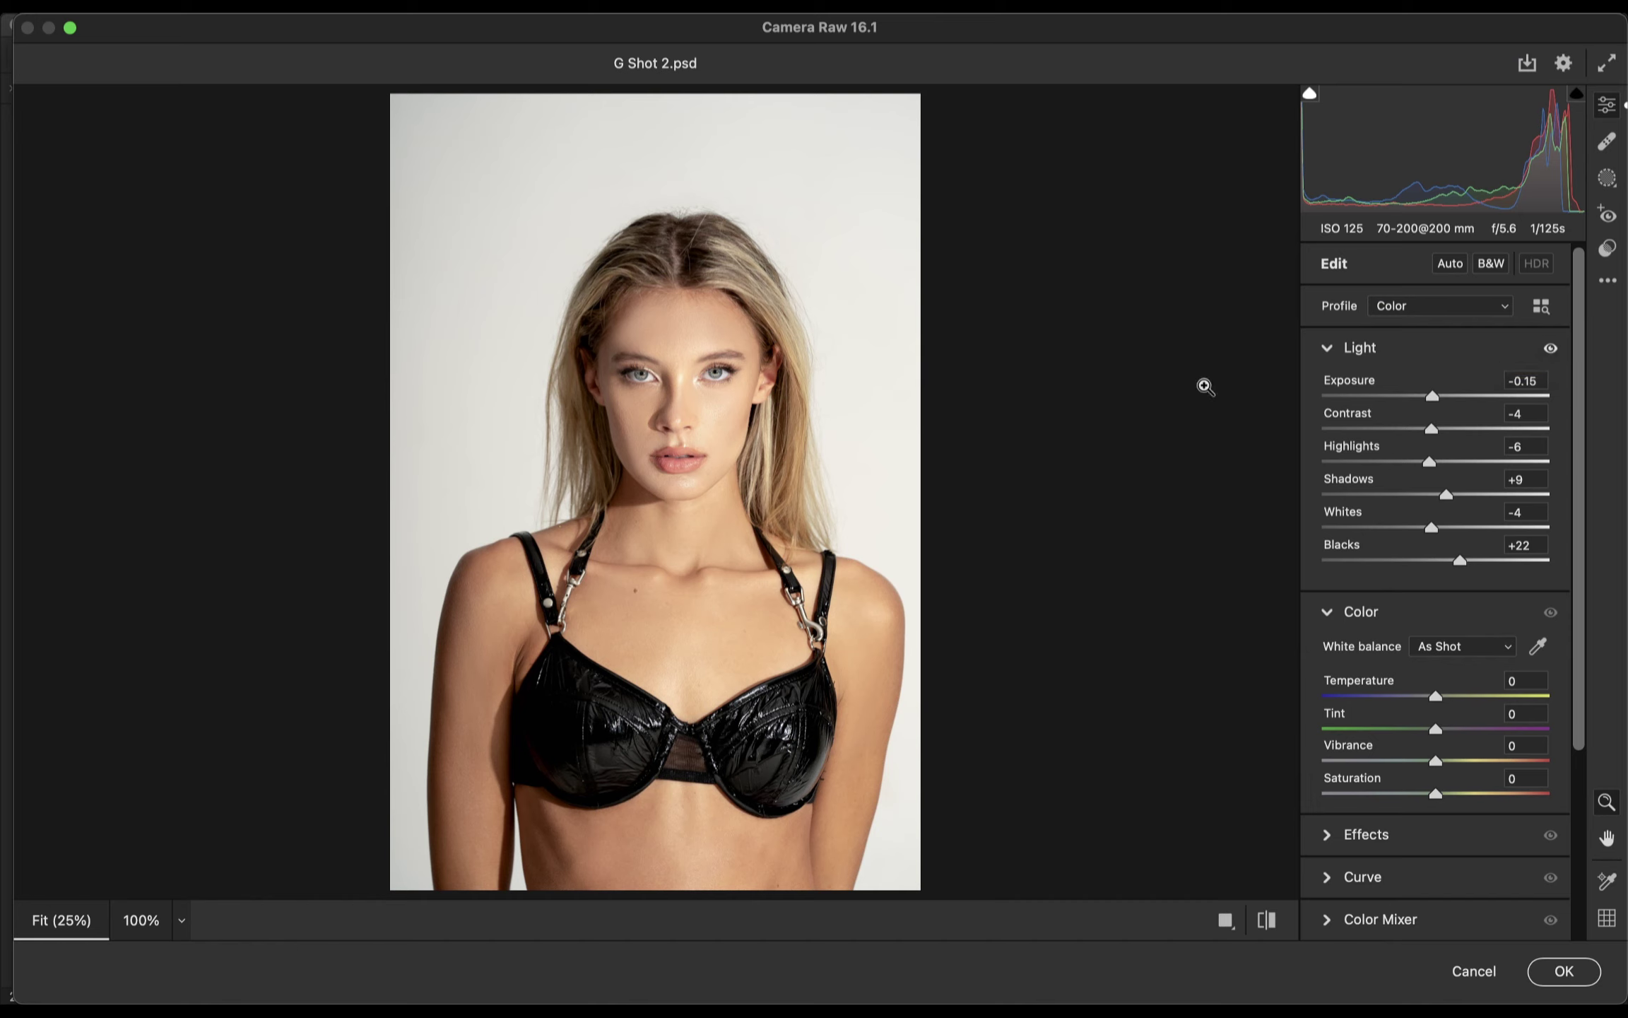
{"action": "left_click", "coordinate": [1550, 347]}
{"action": "left_click", "coordinate": [1550, 347]}
Set Temperature -3 and Vibrance +5, toggling the Color panel off and on to compare
{"action": "scroll", "coordinate": [1554, 392], "scroll_direction": "down", "scroll_amount": 5}
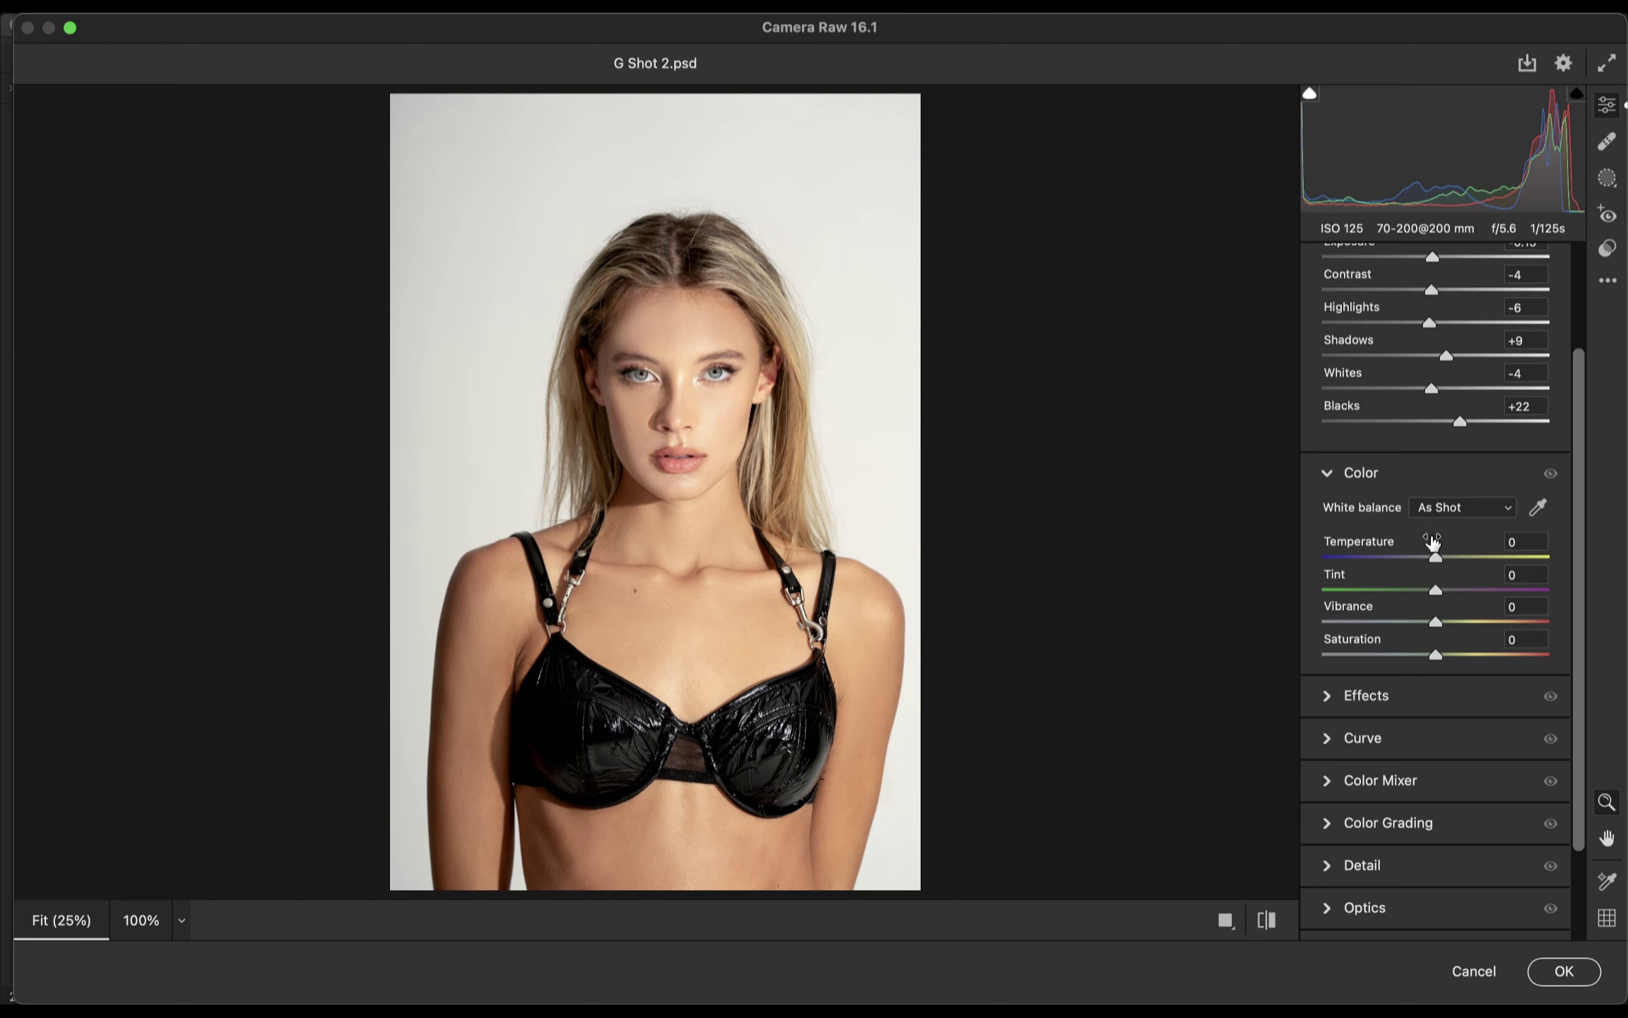
{"action": "mouse_move", "coordinate": [1436, 548]}
{"action": "left_click", "coordinate": [1535, 508]}
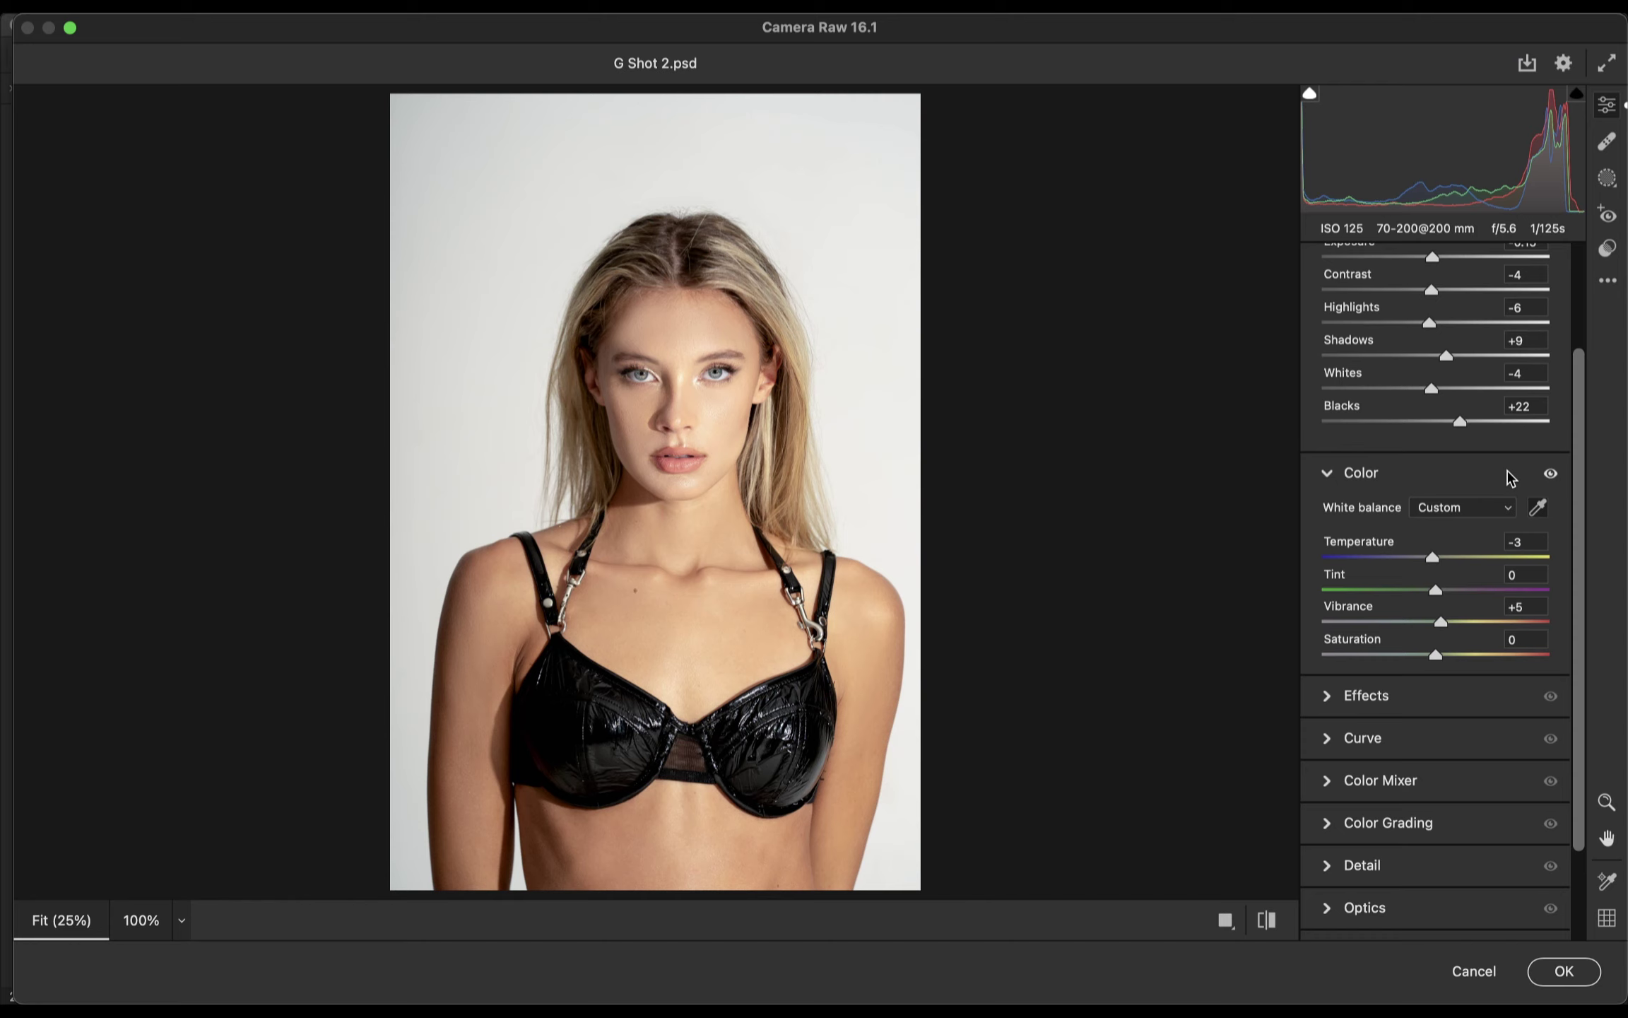
{"action": "left_click", "coordinate": [1551, 474]}
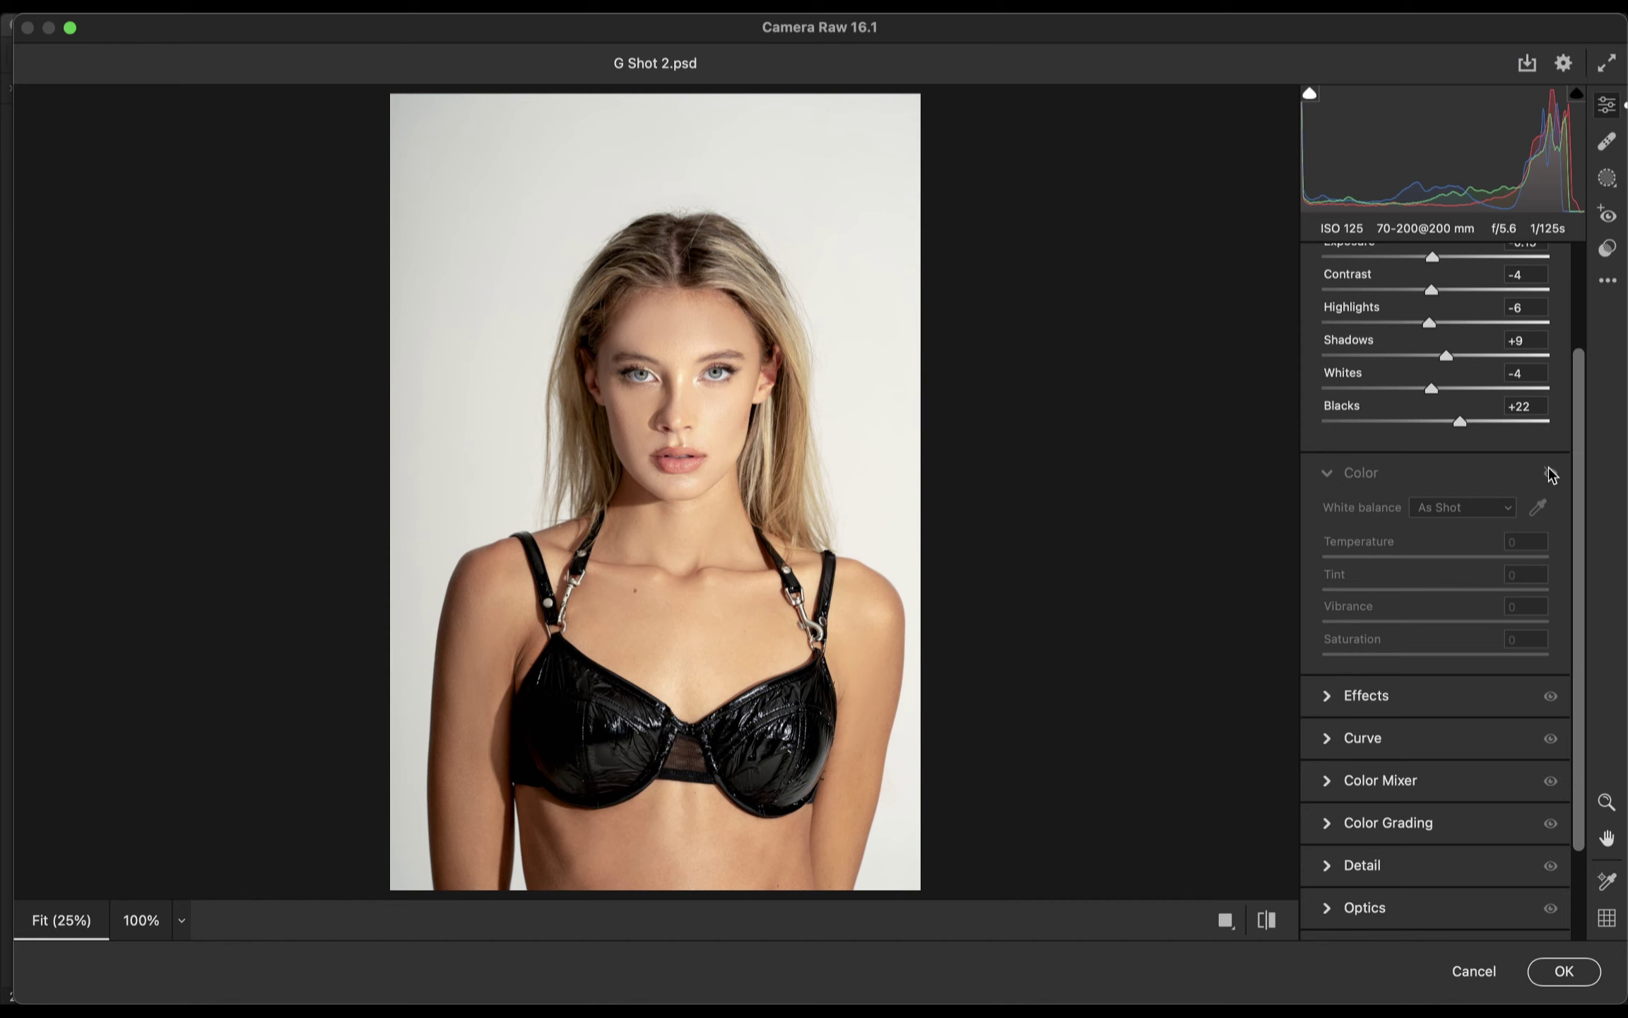
{"action": "left_click", "coordinate": [1550, 473]}
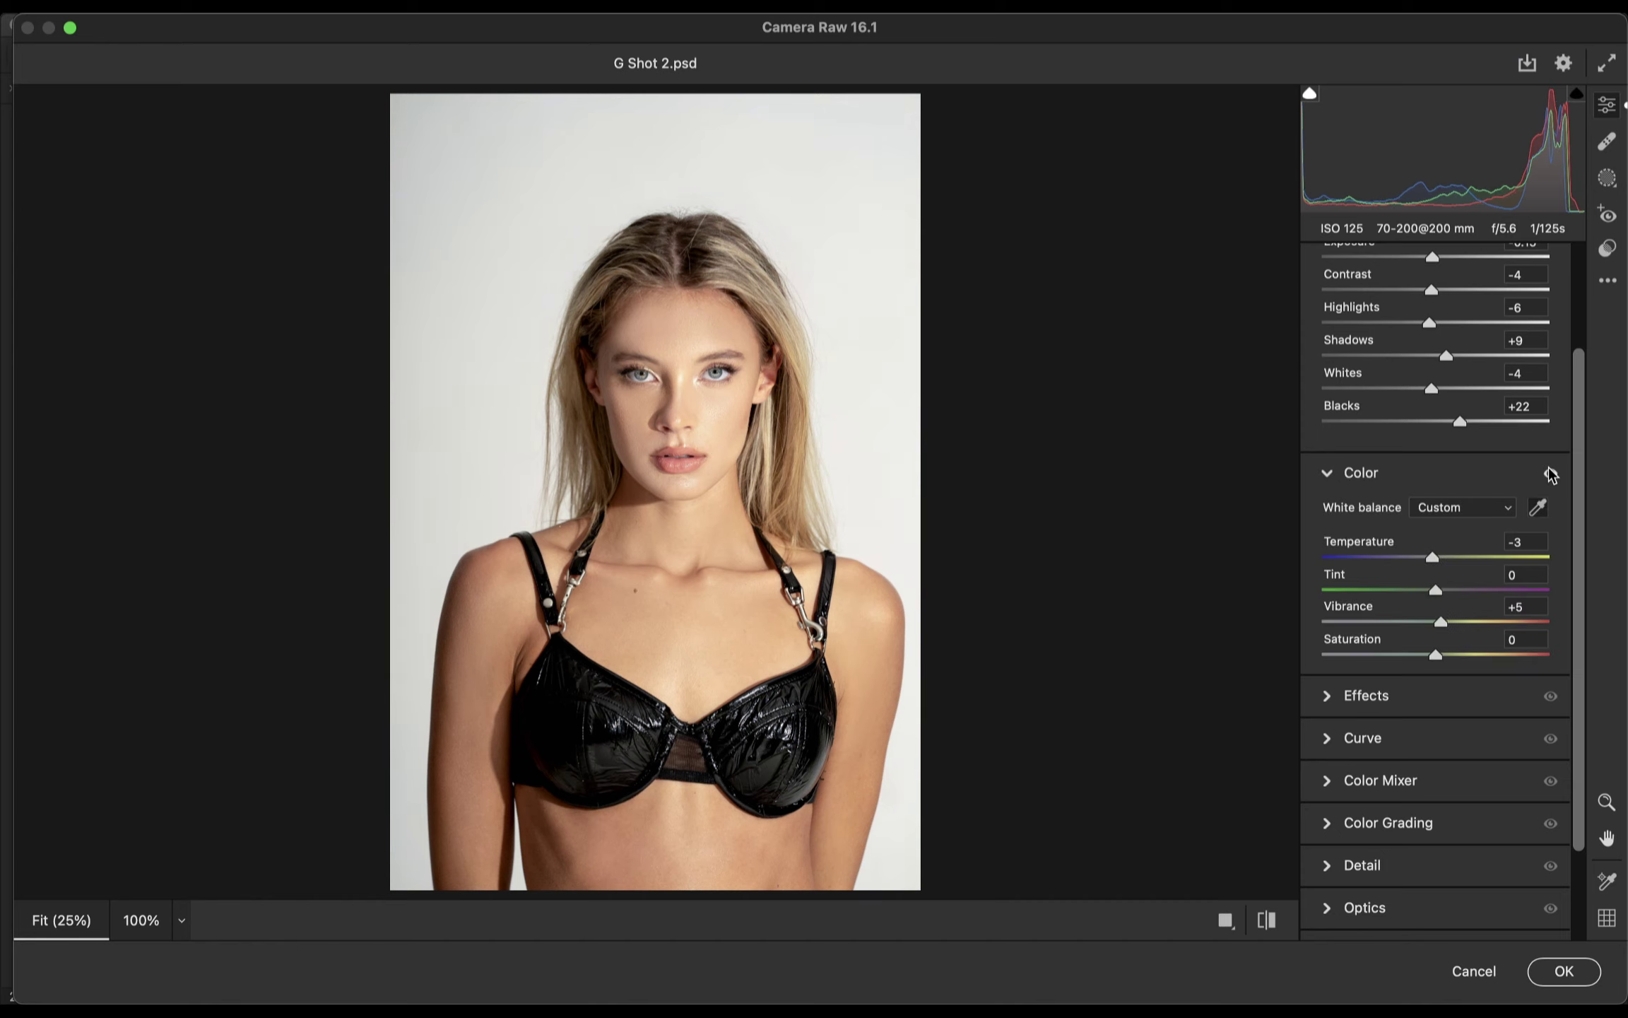
{"action": "left_click", "coordinate": [1551, 474]}
{"action": "left_click", "coordinate": [1551, 473]}
{"action": "left_click_drag", "start_coordinate": [1581, 599], "coordinate": [1584, 696]}
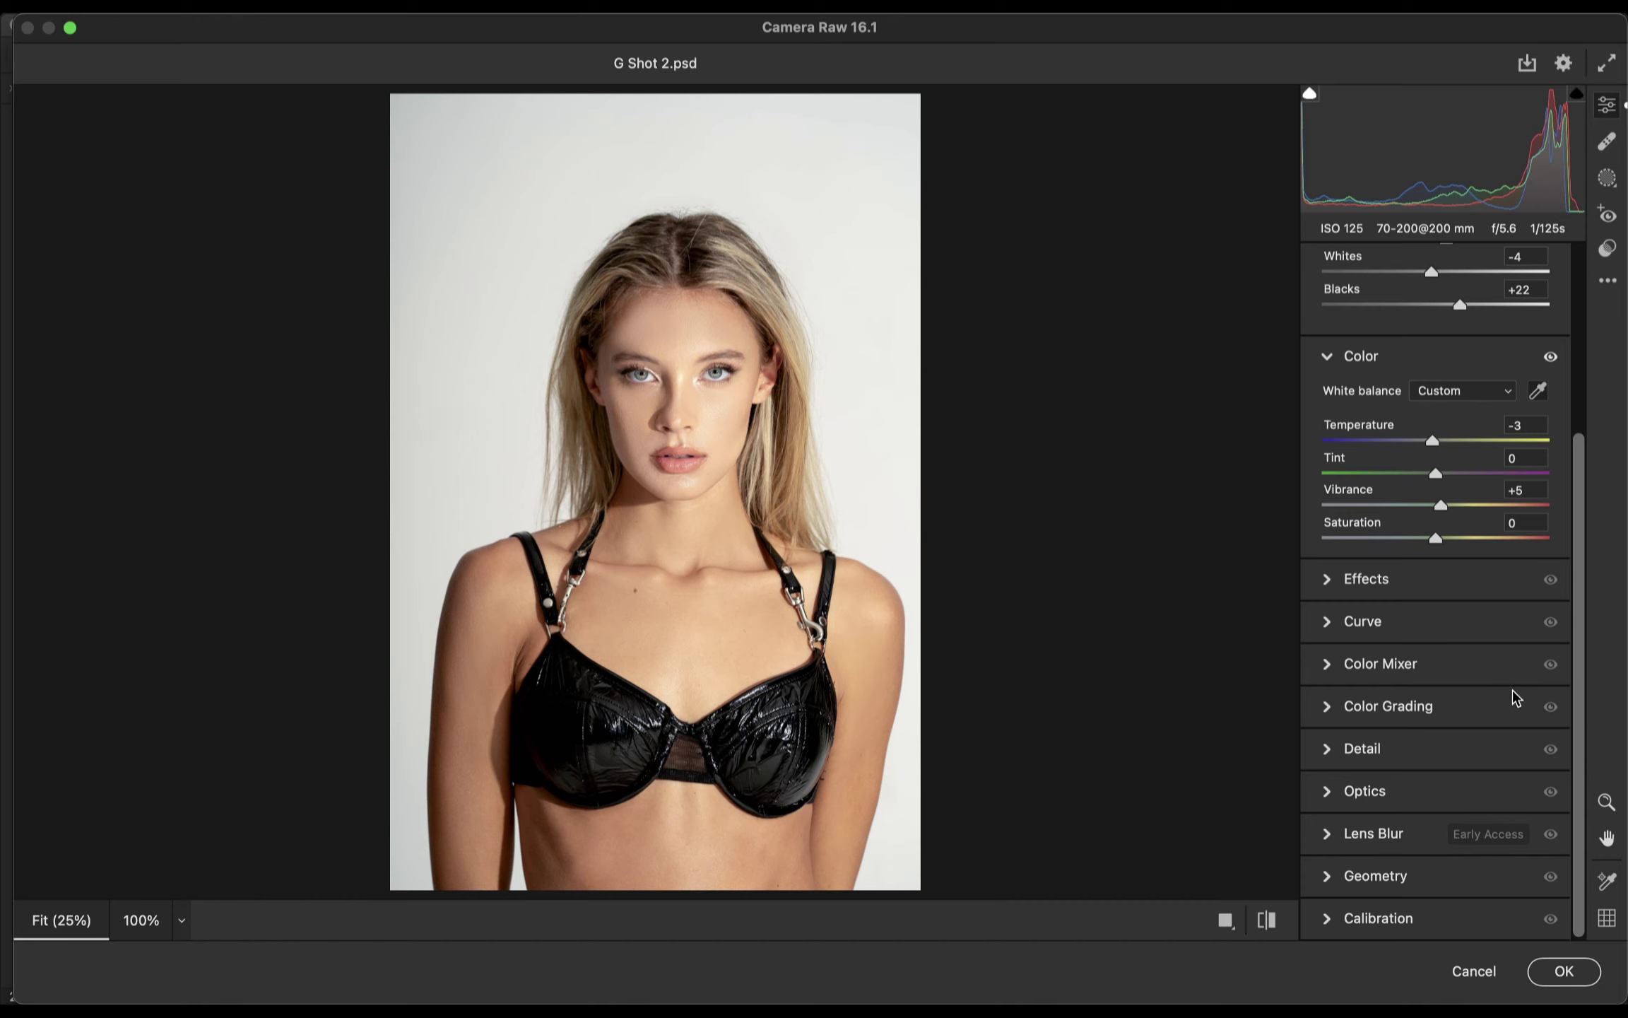
Expand the Detail section and zoom the preview to 33%, then 50%
{"action": "left_click", "coordinate": [1329, 750]}
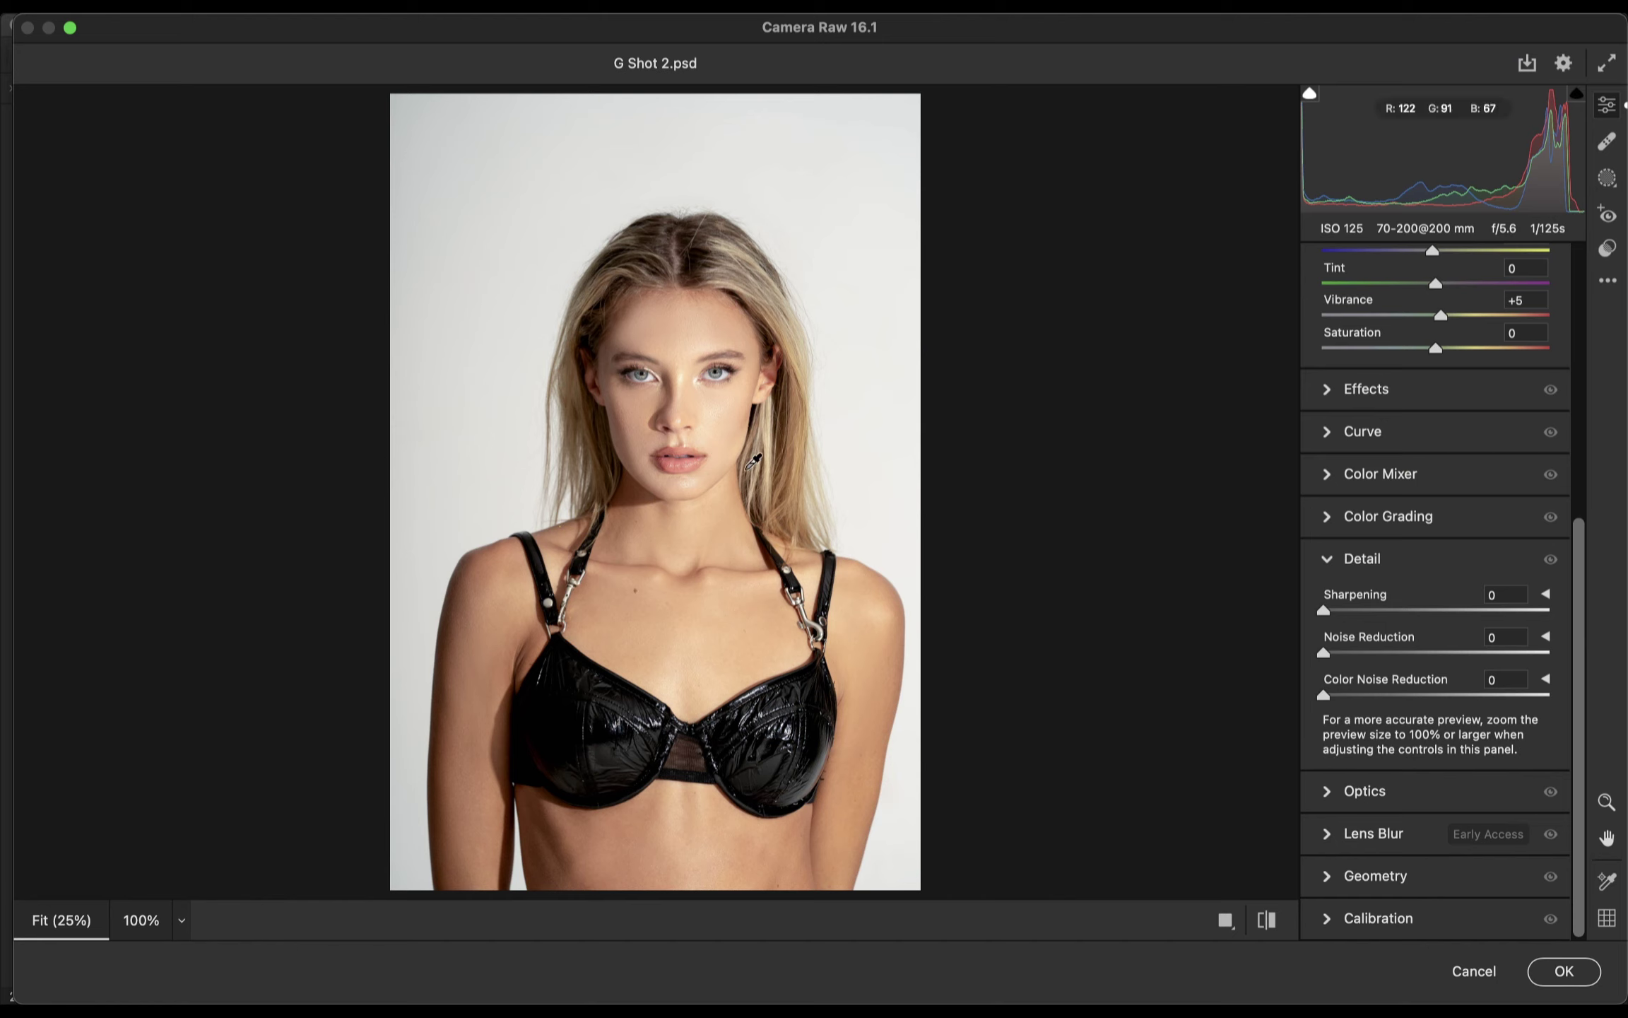
{"action": "left_click", "coordinate": [181, 920]}
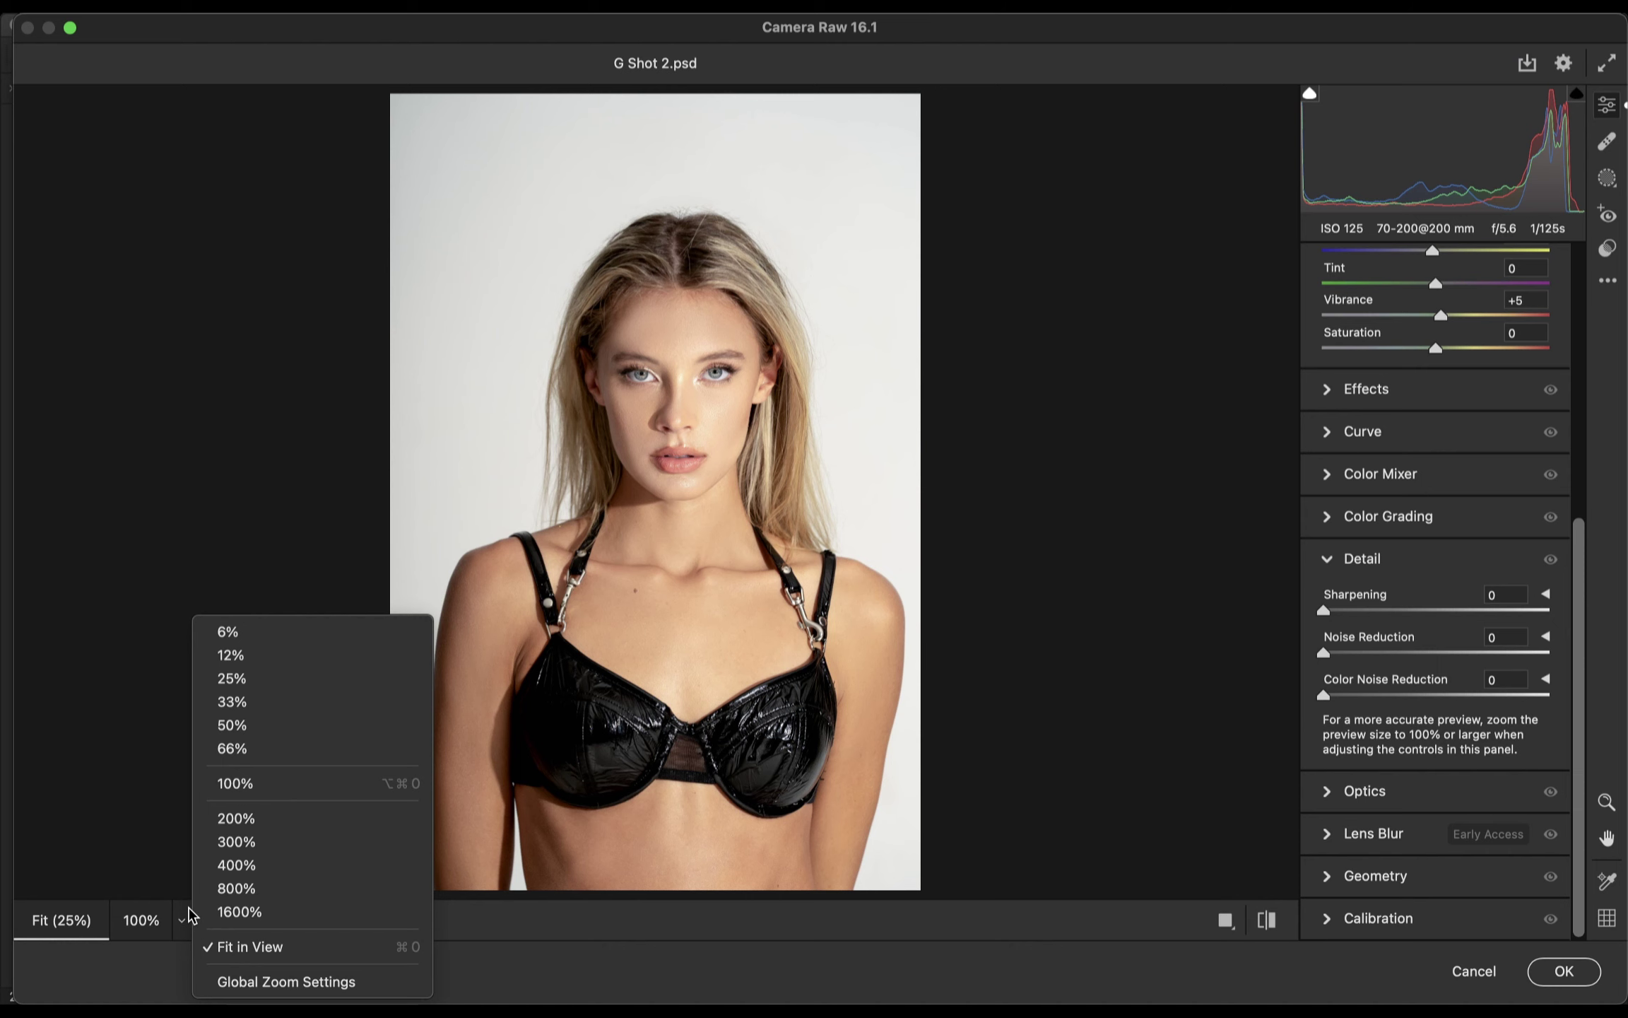
{"action": "left_click", "coordinate": [263, 716]}
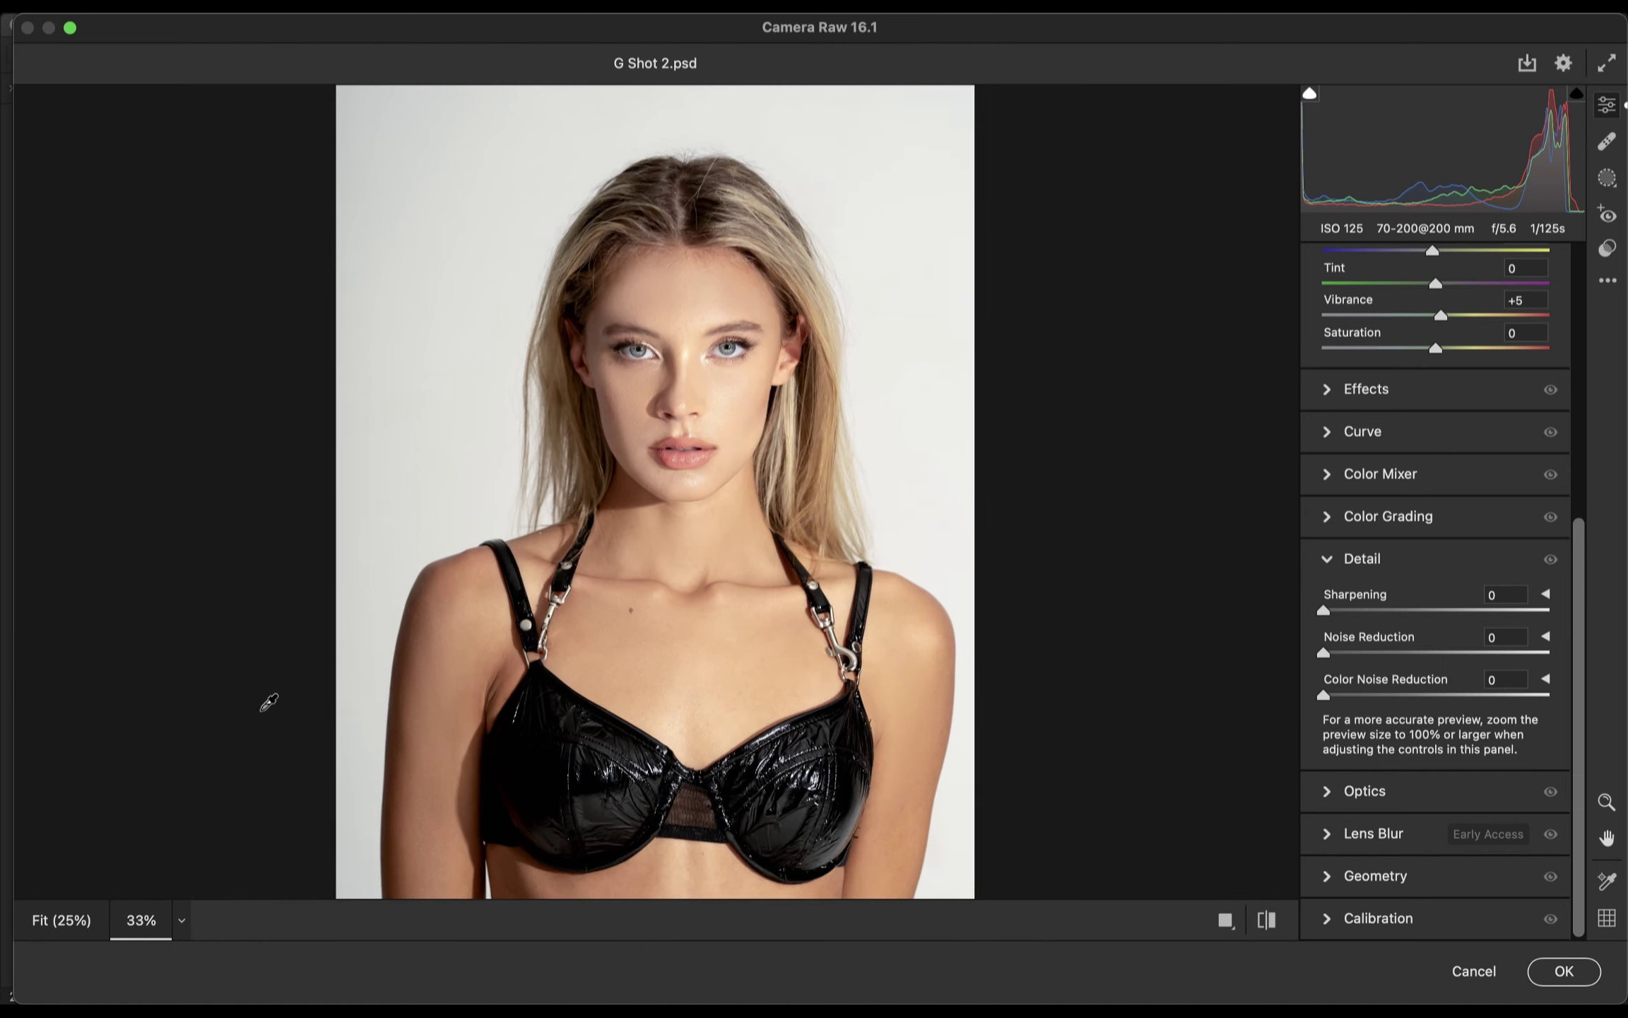
{"action": "left_click", "coordinate": [182, 919]}
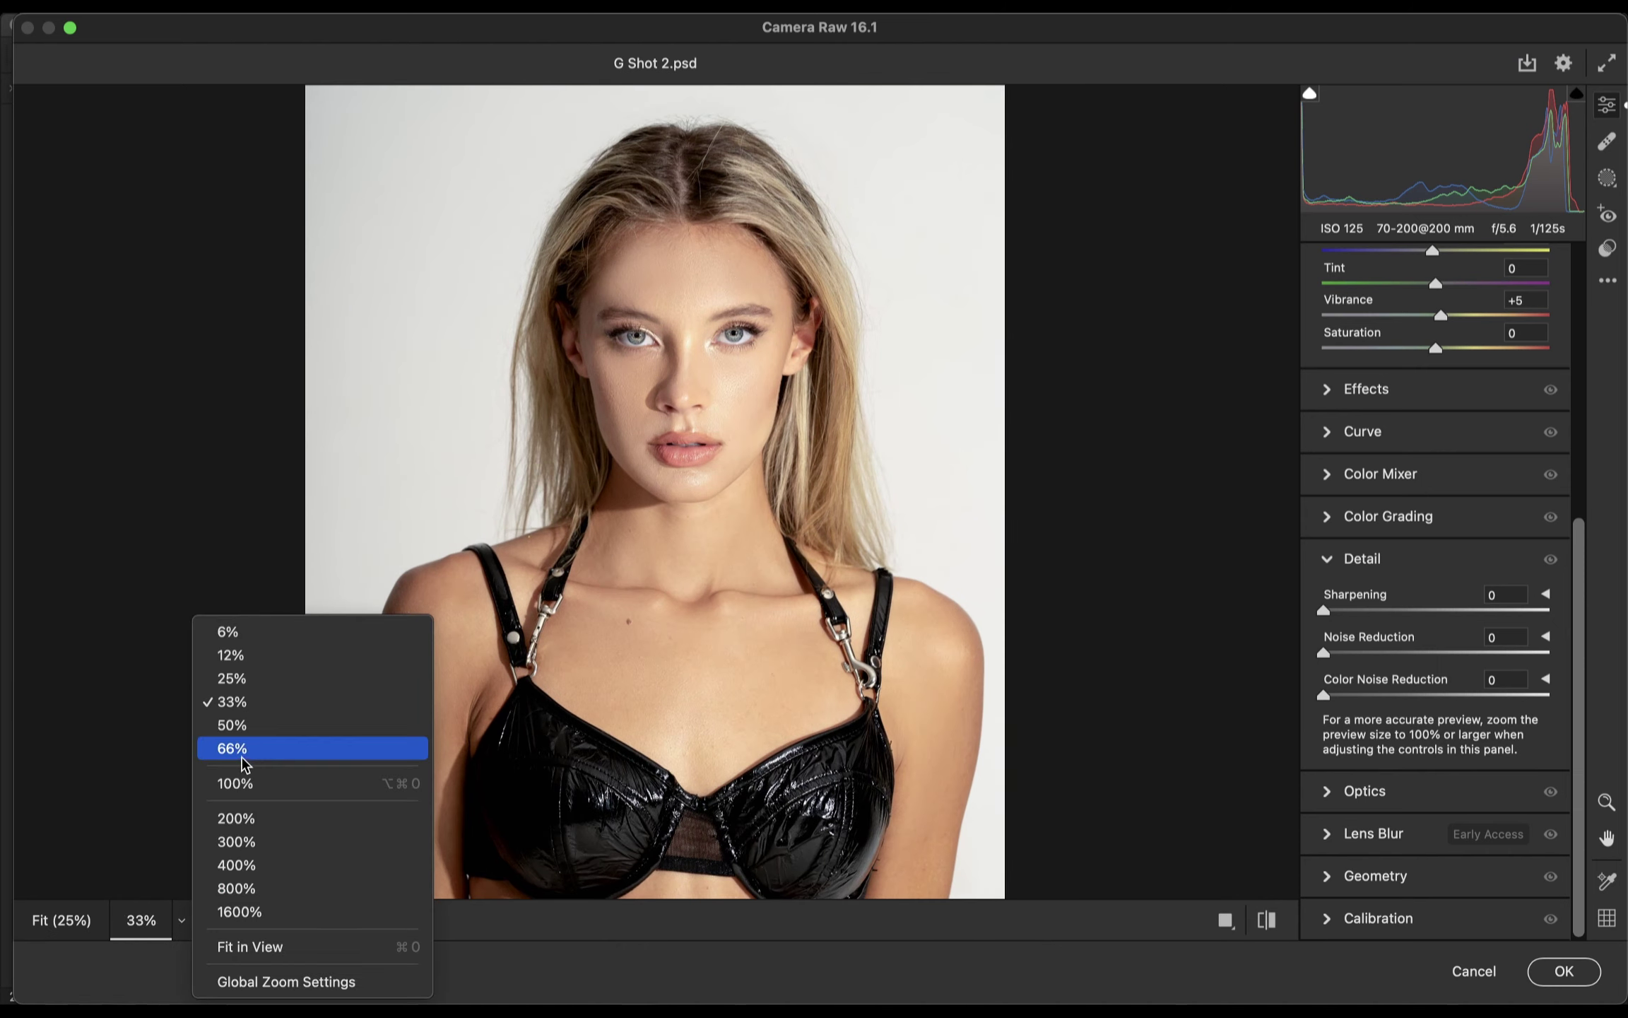
{"action": "left_click", "coordinate": [256, 723]}
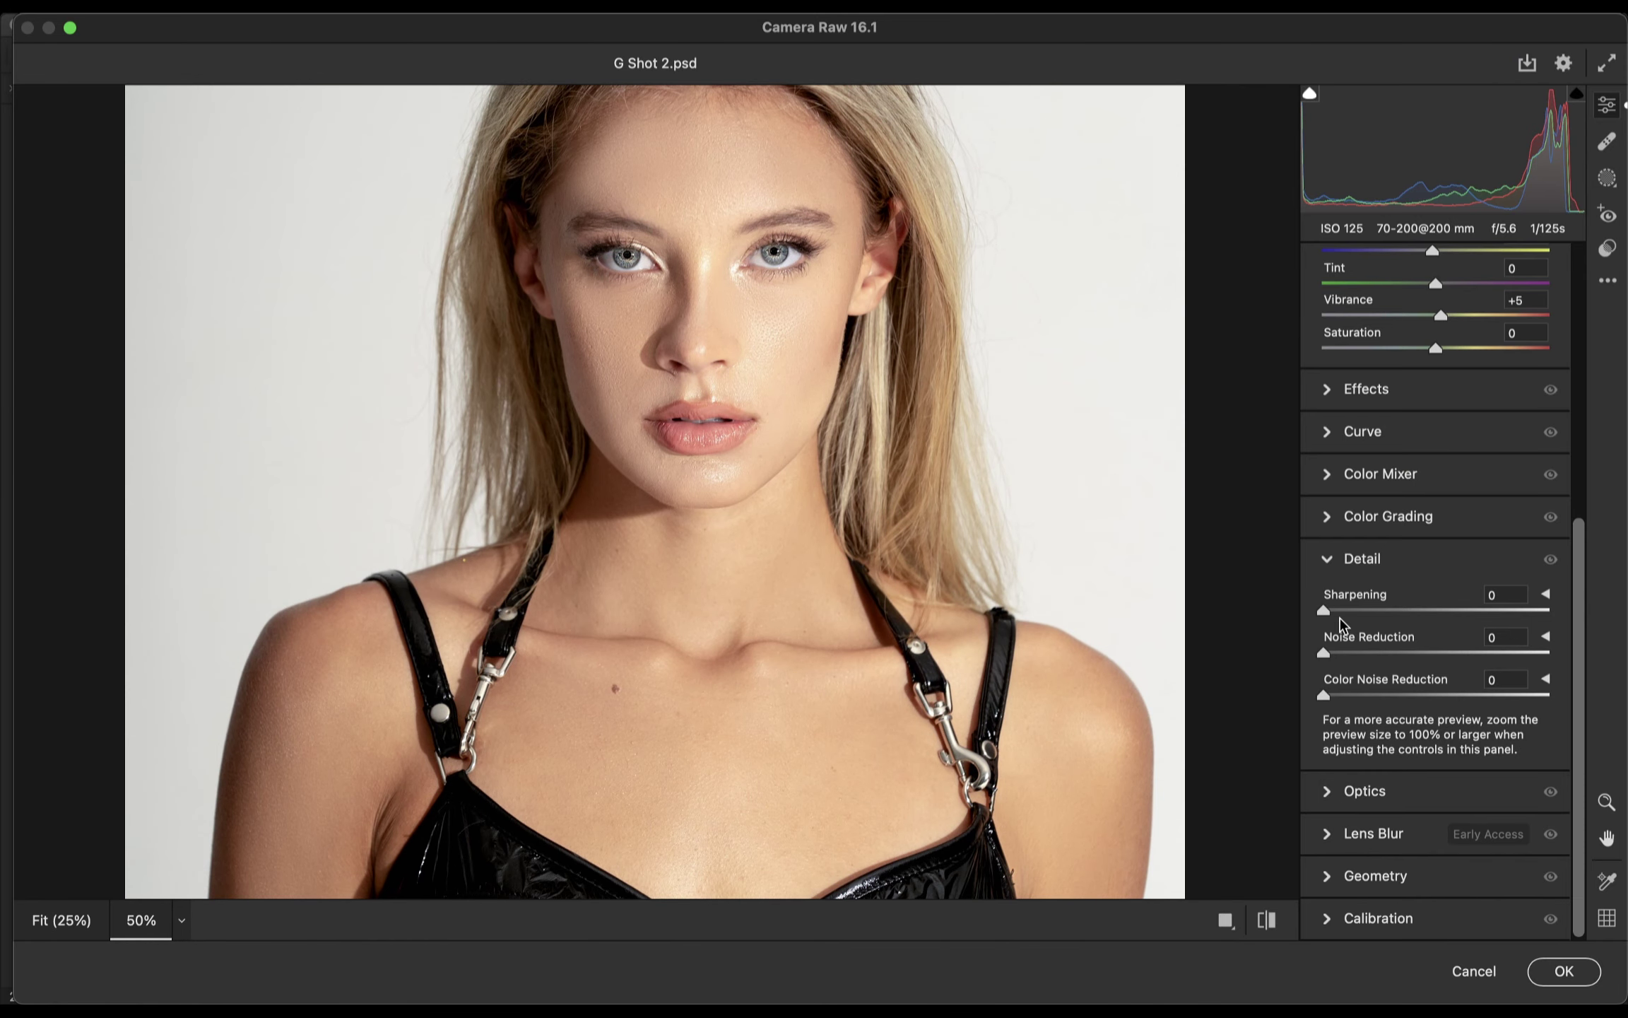
Set Sharpening to 6, Noise Reduction to 10 and Color Noise Reduction to 5
{"action": "left_click_drag", "start_coordinate": [1329, 617], "coordinate": [1339, 612]}
{"action": "left_click_drag", "start_coordinate": [1331, 659], "coordinate": [1345, 657]}
{"action": "left_click_drag", "start_coordinate": [1350, 660], "coordinate": [1351, 660]}
{"action": "mouse_move", "coordinate": [1332, 698]}
{"action": "left_mouse_down"}
{"action": "mouse_move", "coordinate": [1388, 707]}
{"action": "mouse_move", "coordinate": [1330, 709]}
{"action": "left_mouse_up"}
Return the preview zoom to 25% and confirm the Camera Raw filter with OK
{"action": "left_click", "coordinate": [182, 920]}
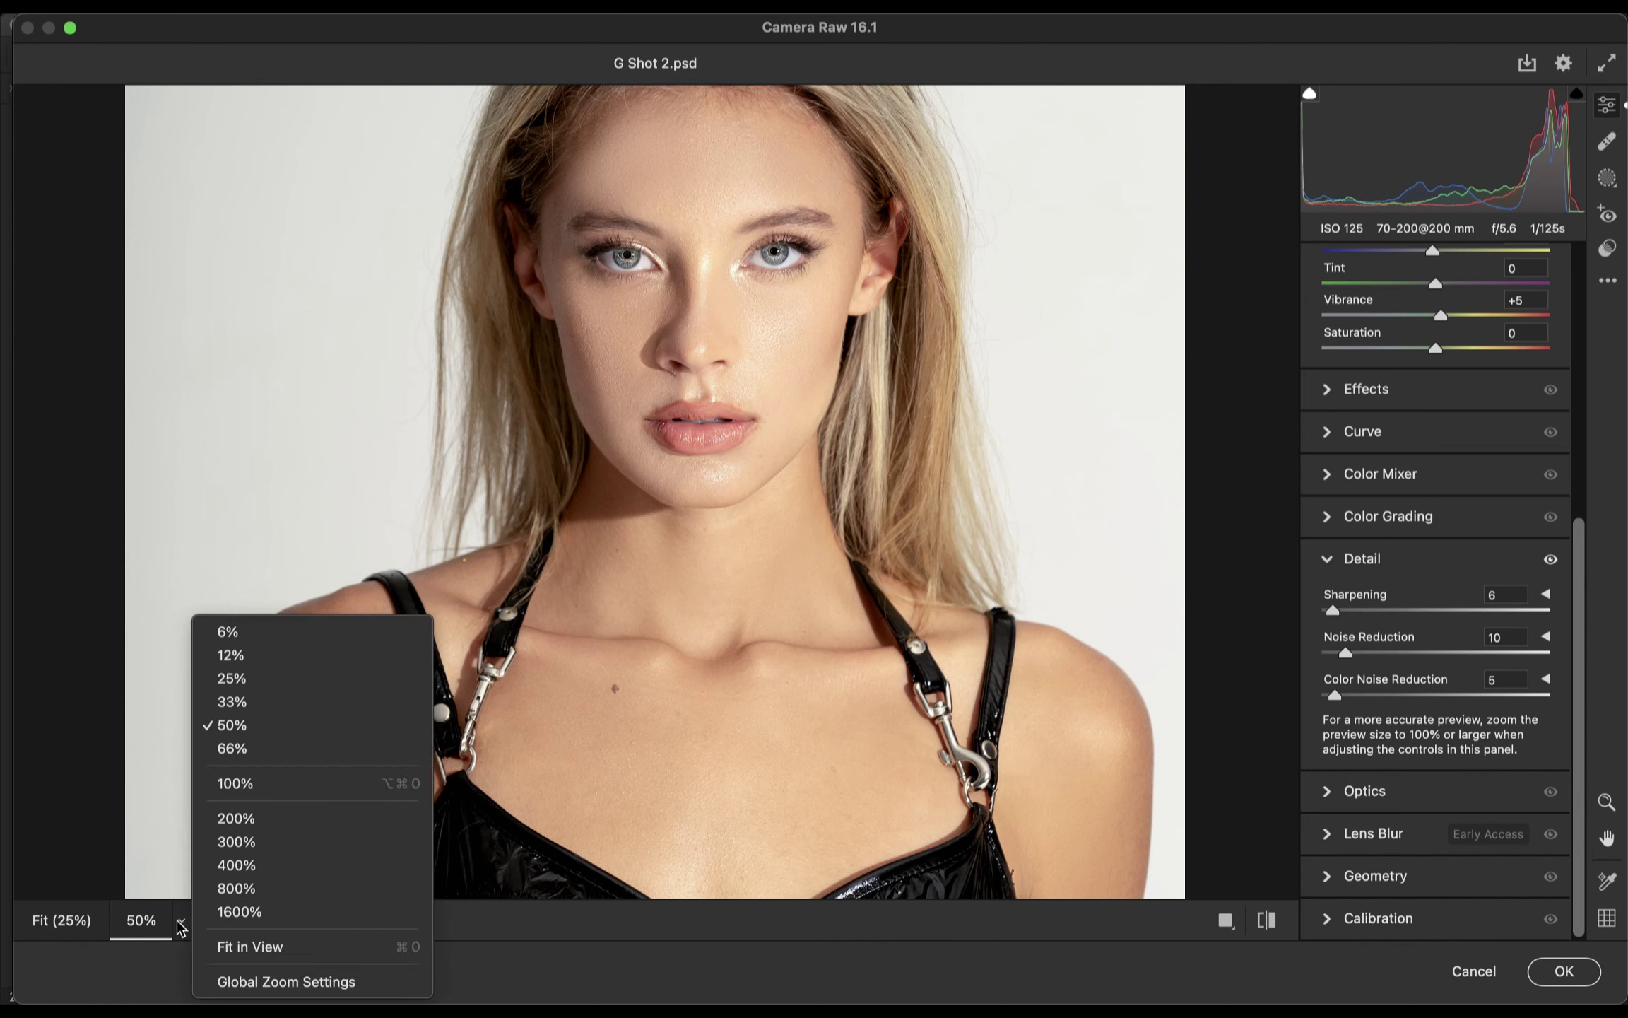
{"action": "left_click", "coordinate": [240, 631]}
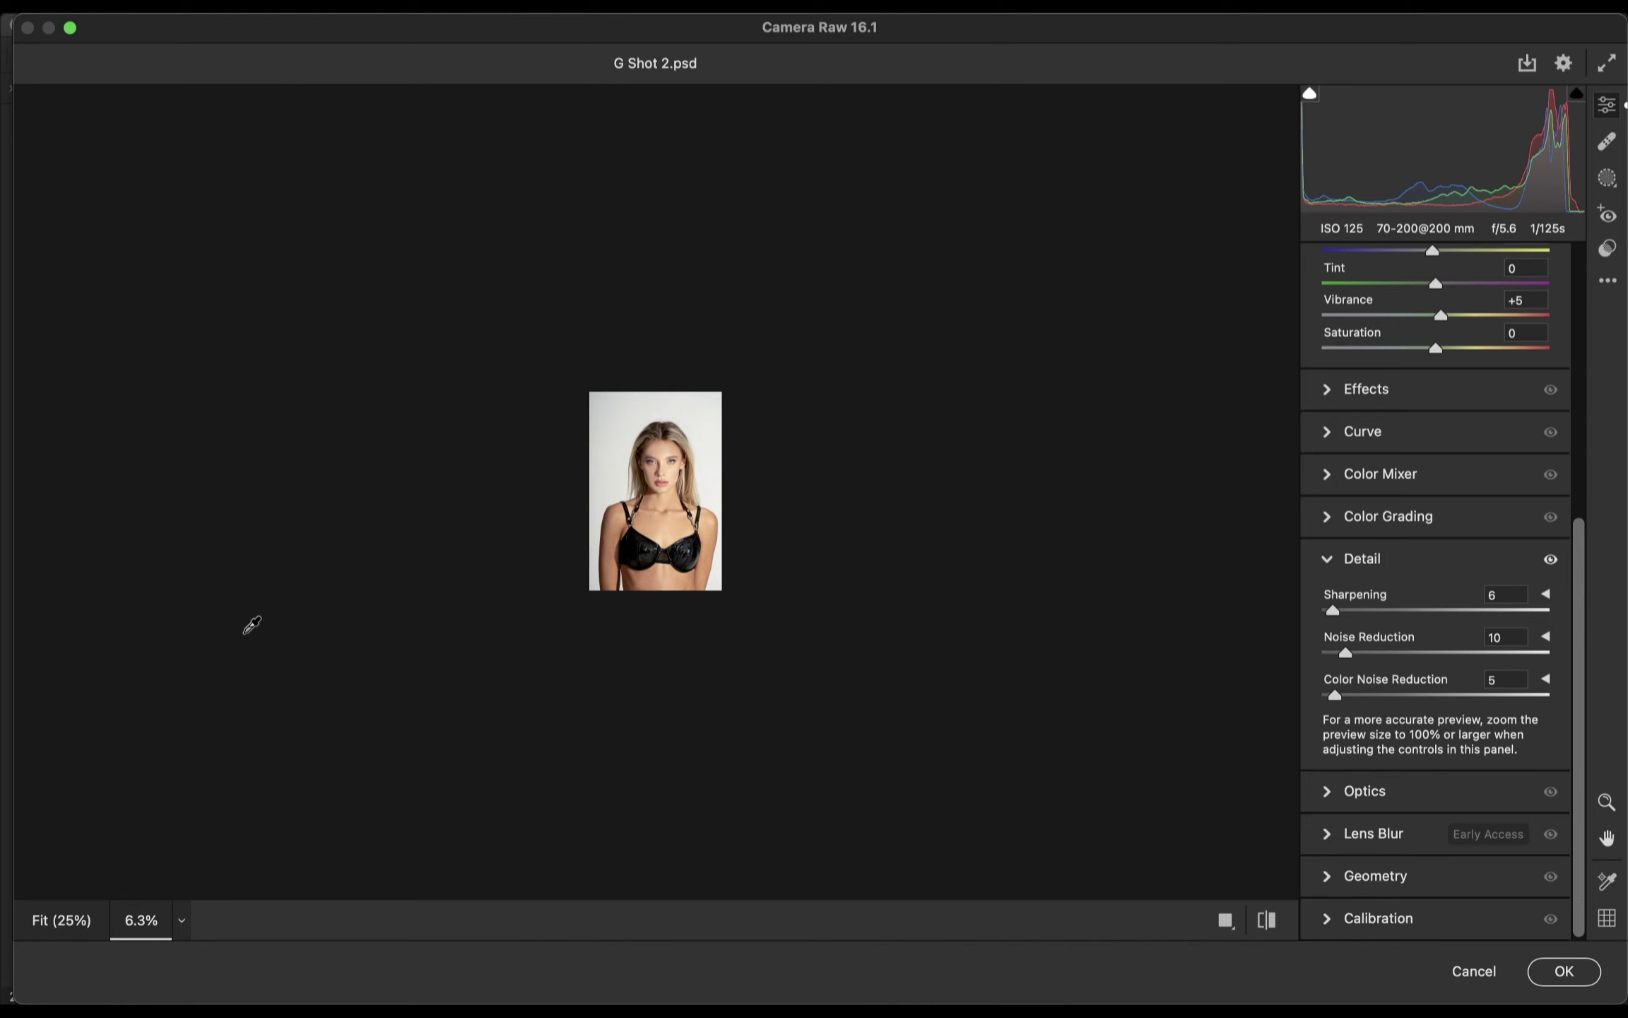
{"action": "left_click", "coordinate": [182, 922]}
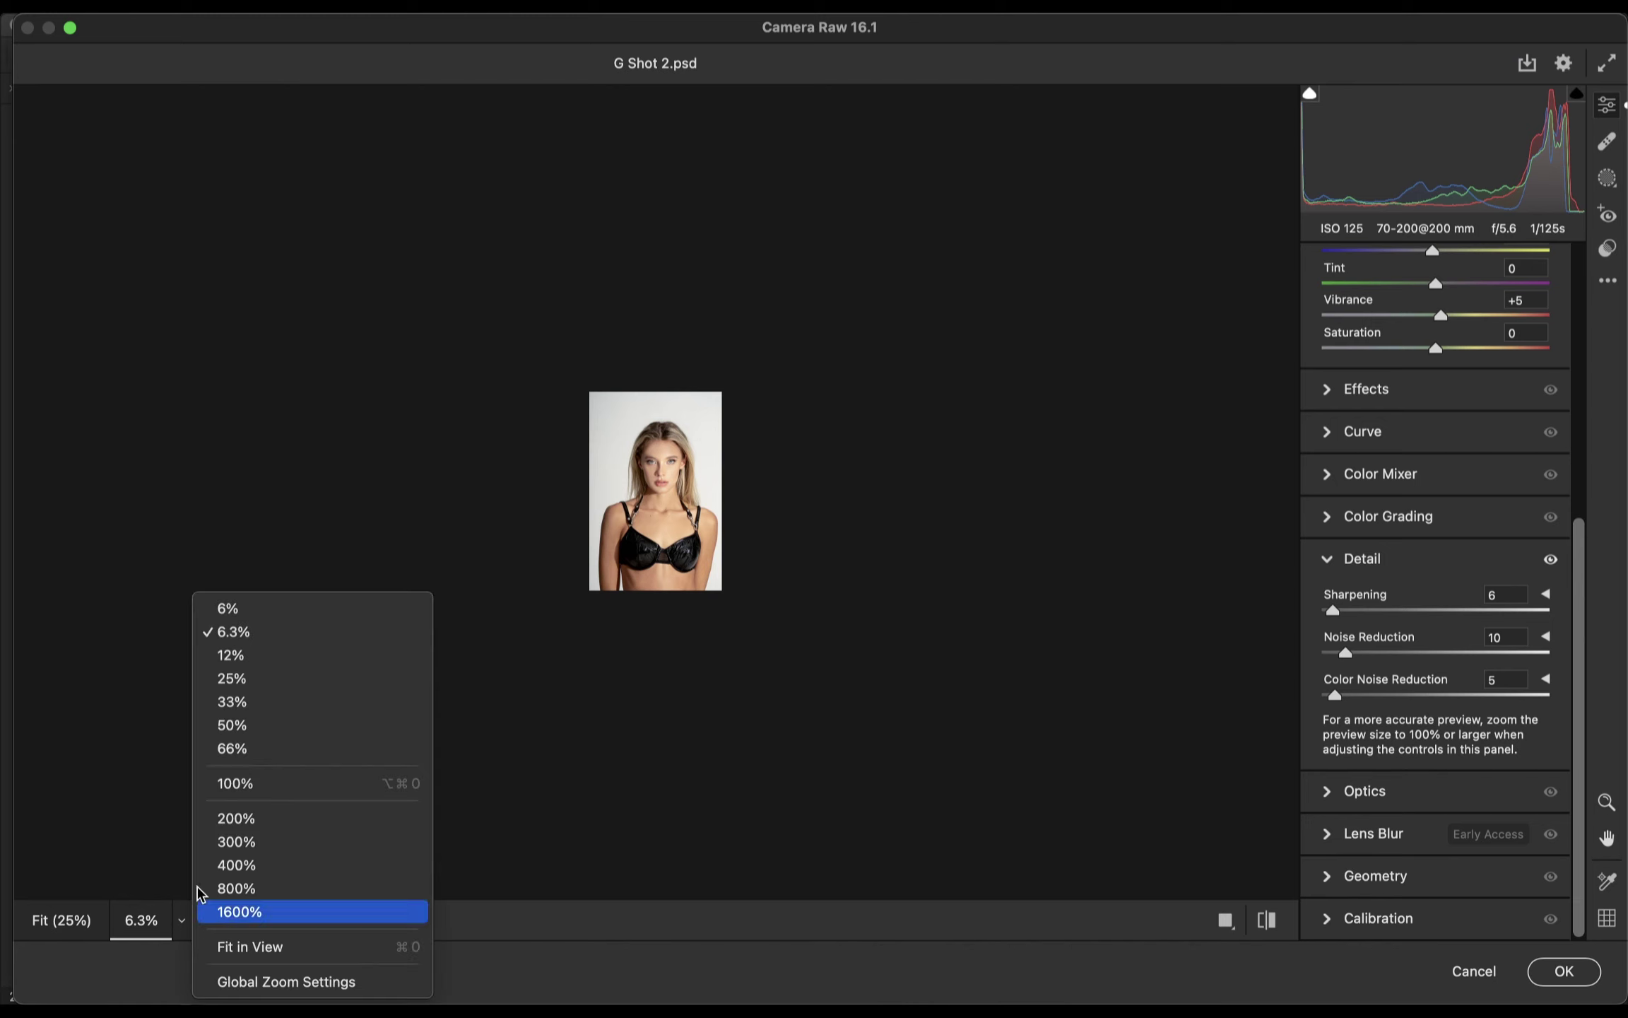
{"action": "left_click", "coordinate": [280, 680]}
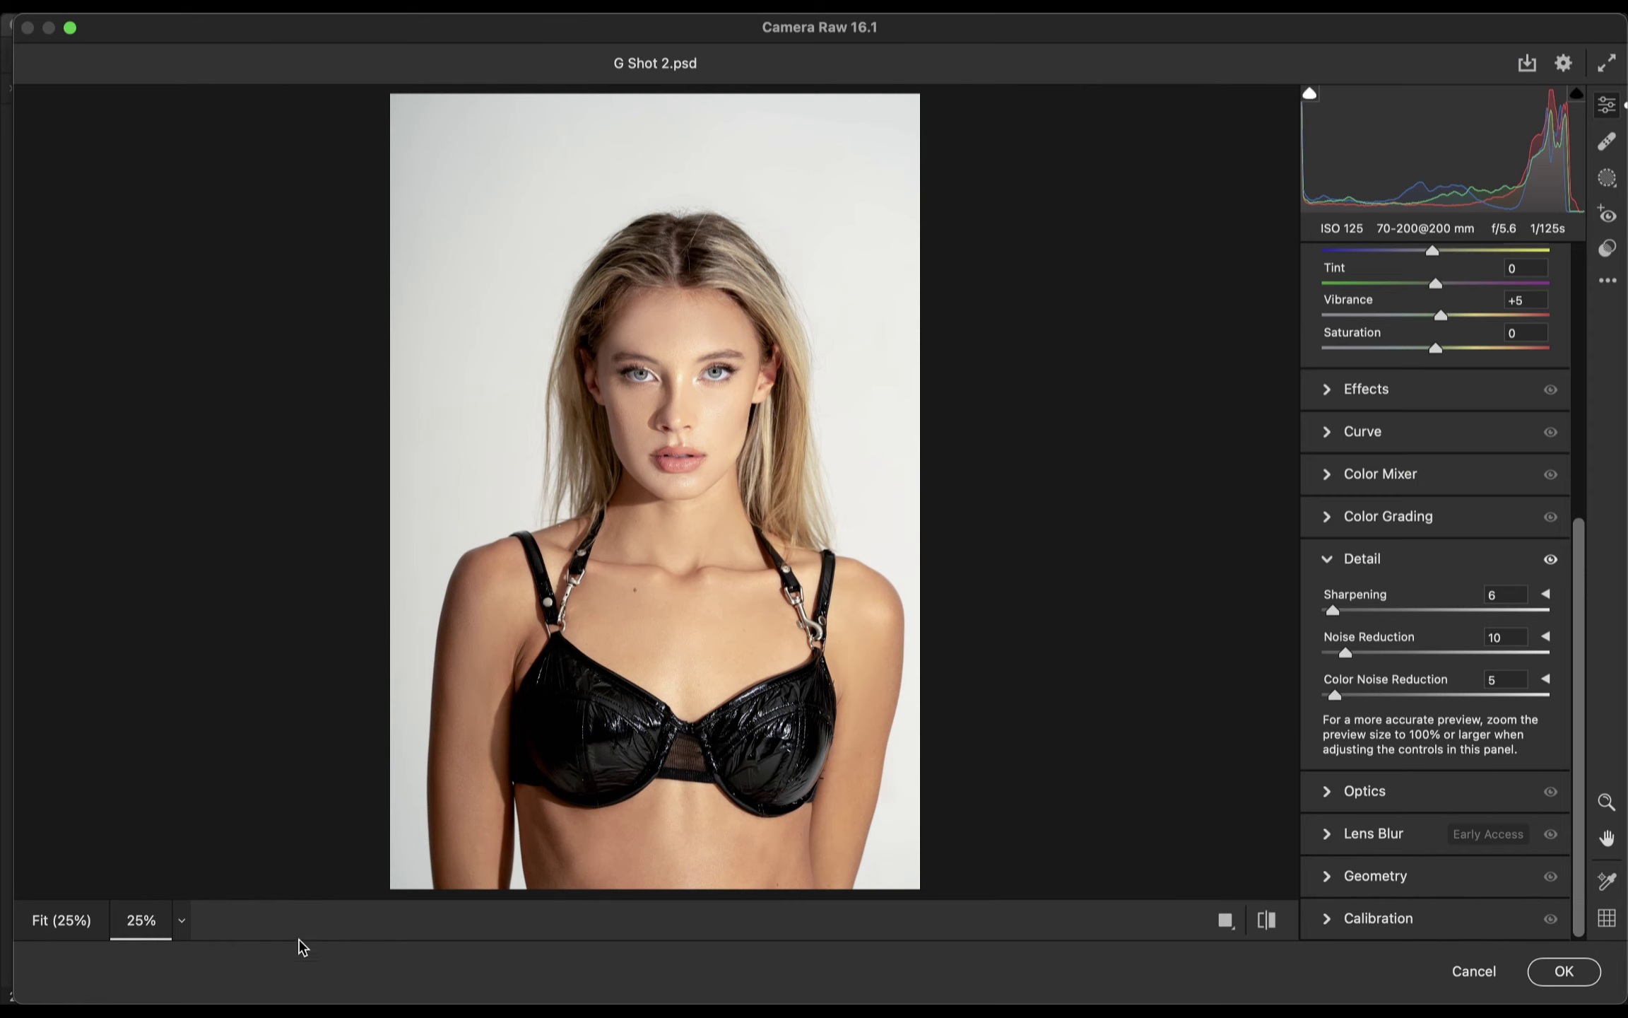
{"action": "left_click", "coordinate": [1565, 971]}
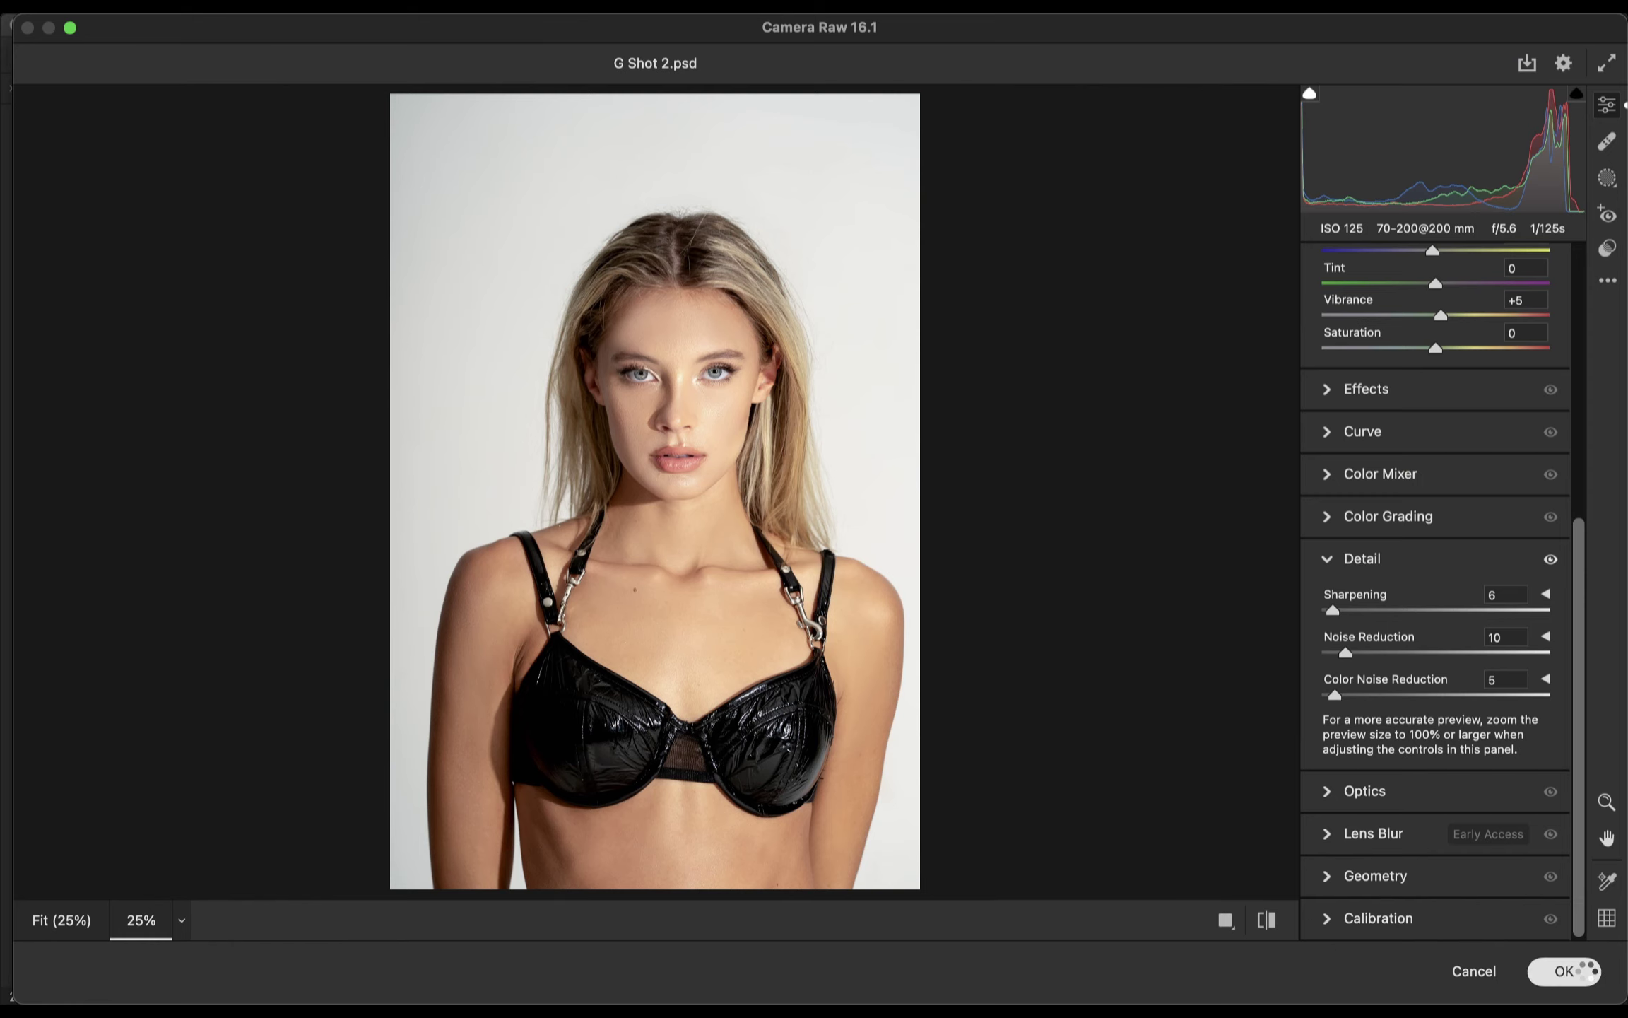